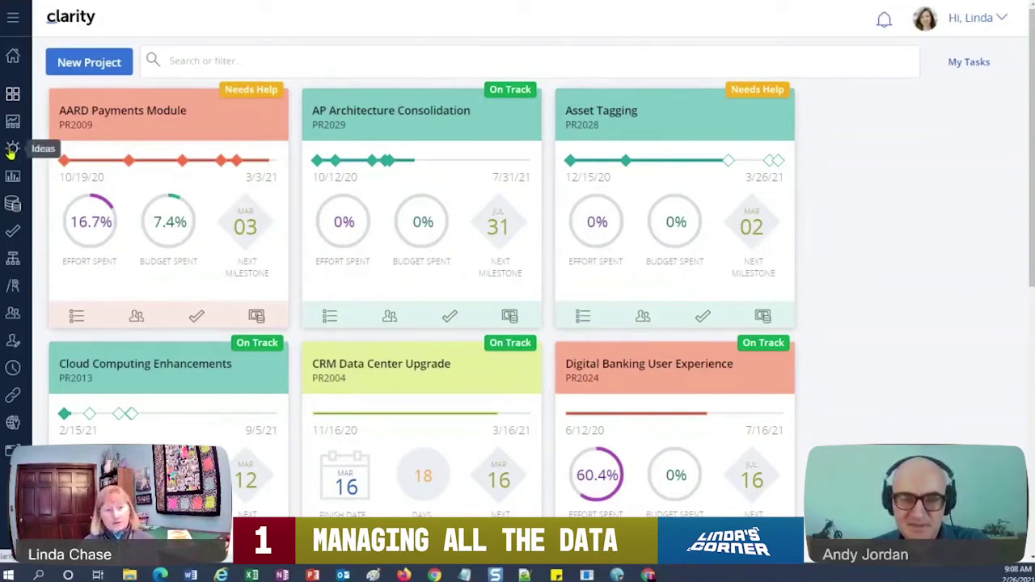
Step: Open the Ideas list and review its columns from the subject through to the priority fields
left_click(12, 150)
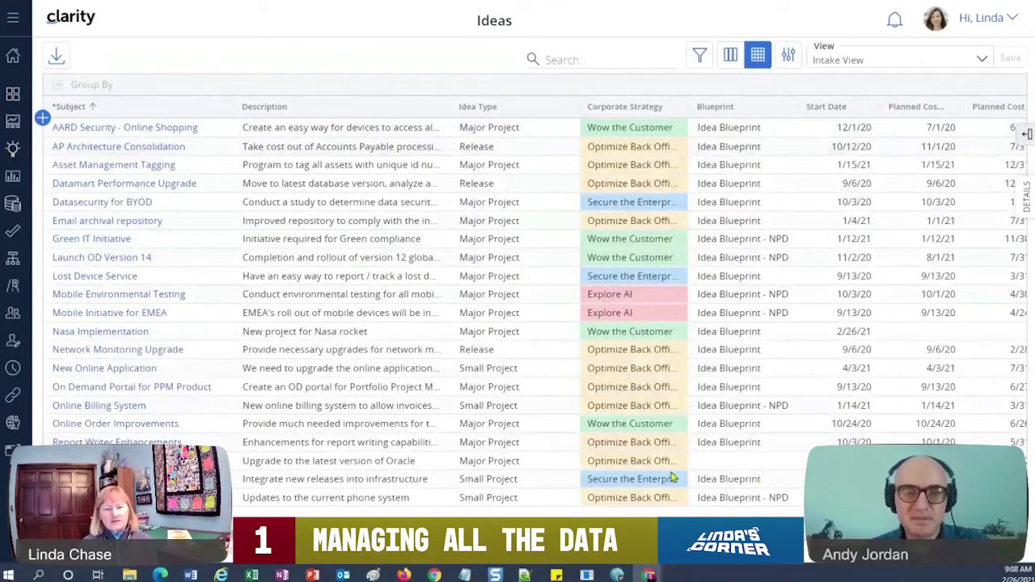
scroll(673, 494, "right", 1)
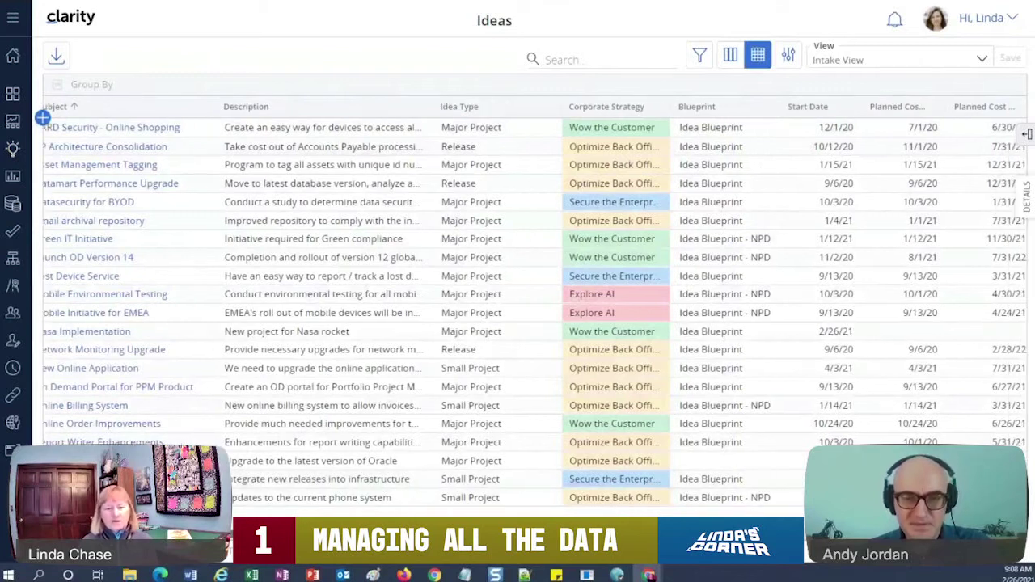
scroll(534, 307, "right", 3)
scroll(533, 307, "right", 8)
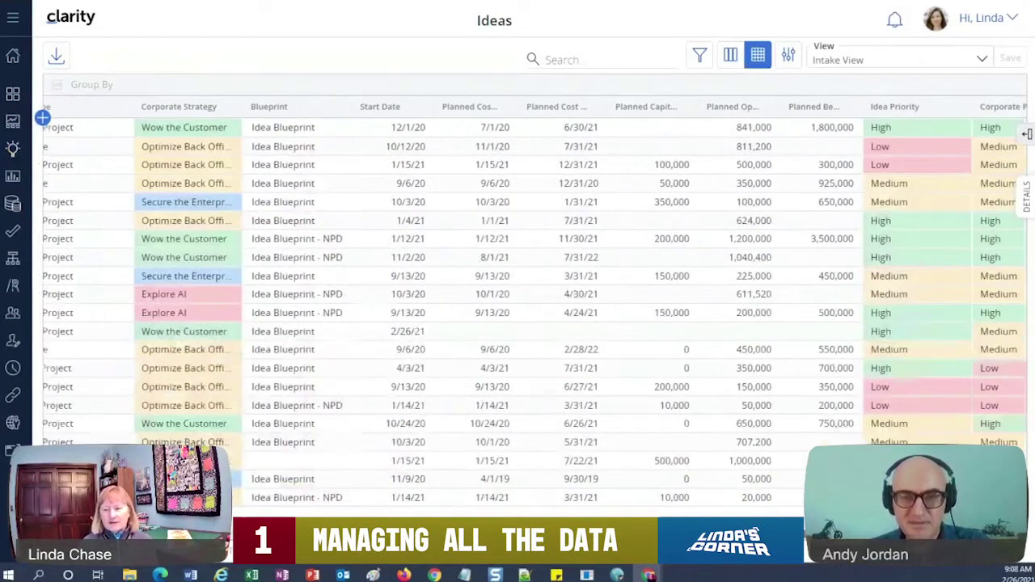
scroll(534, 307, "left", 3)
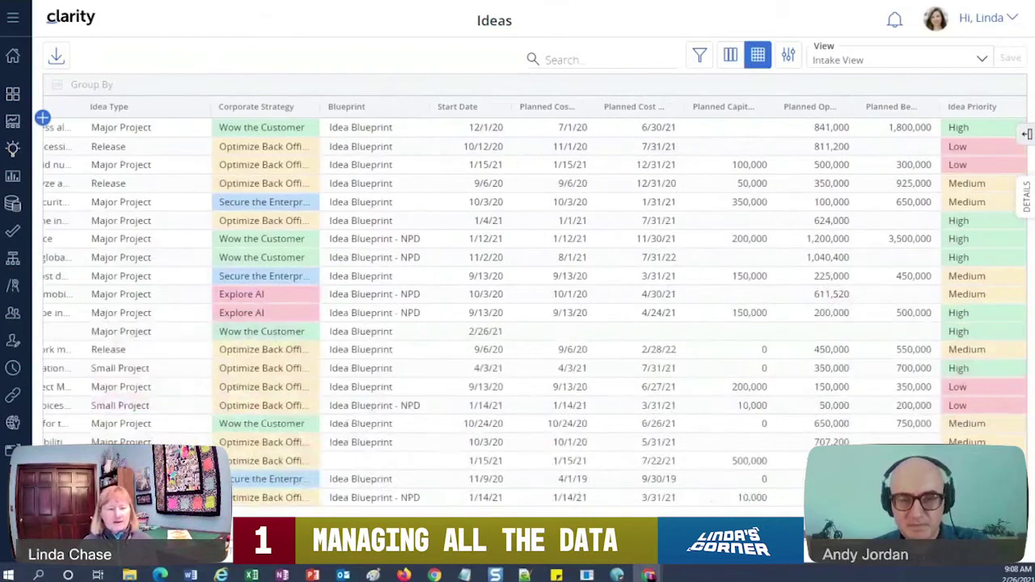
scroll(542, 501, "left", 9)
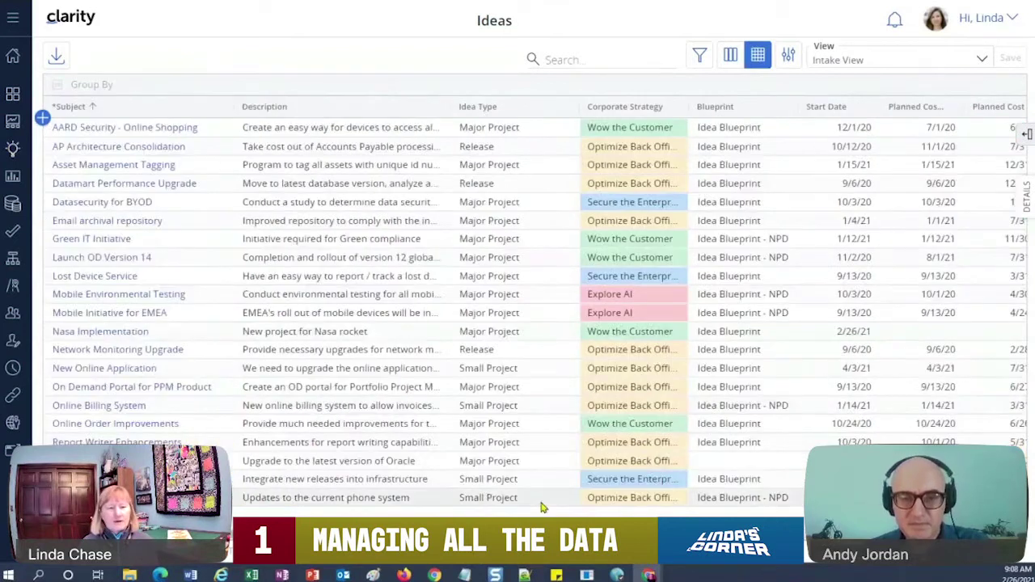
Step: Add a new idea with the subject Oracle Update and the description "Update the Oracle application"
left_click(43, 119)
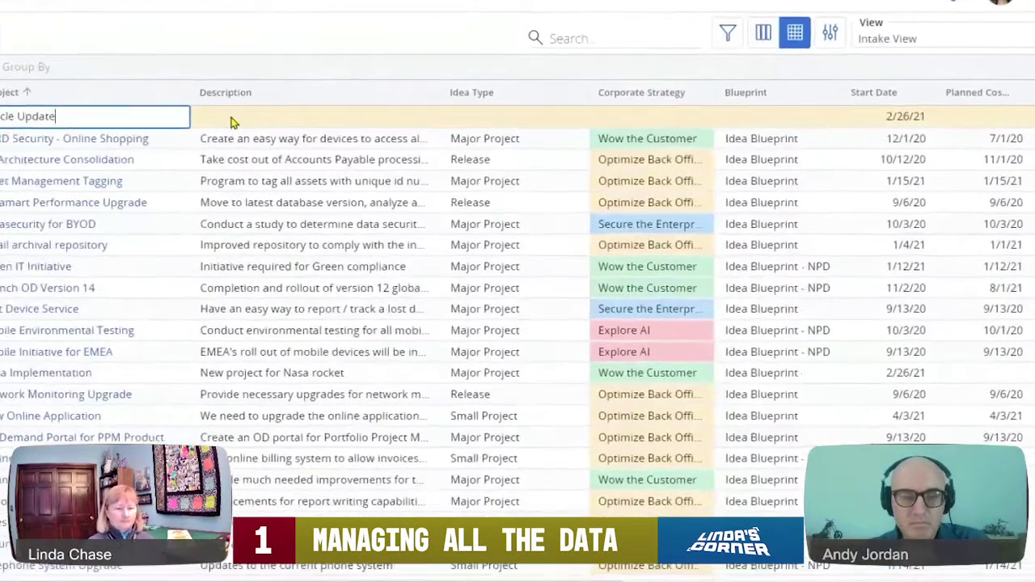
left_click(271, 130)
type("Upda")
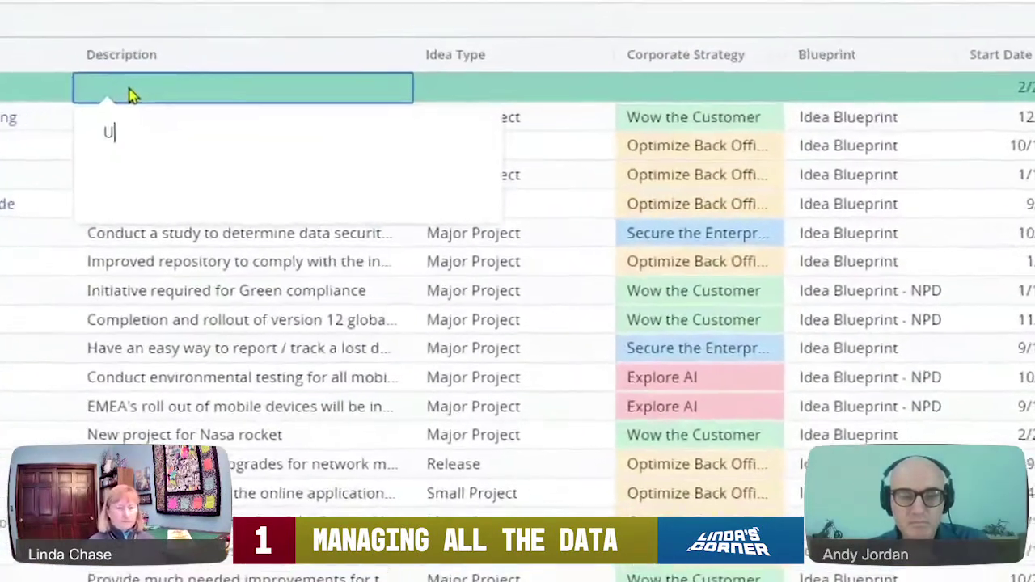
type("te the Oracl")
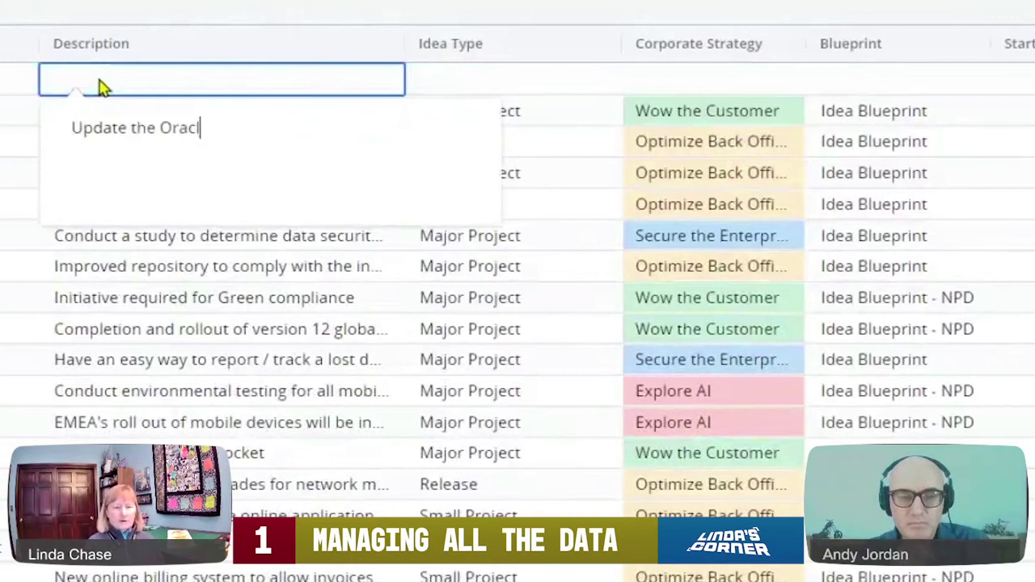
type("e application")
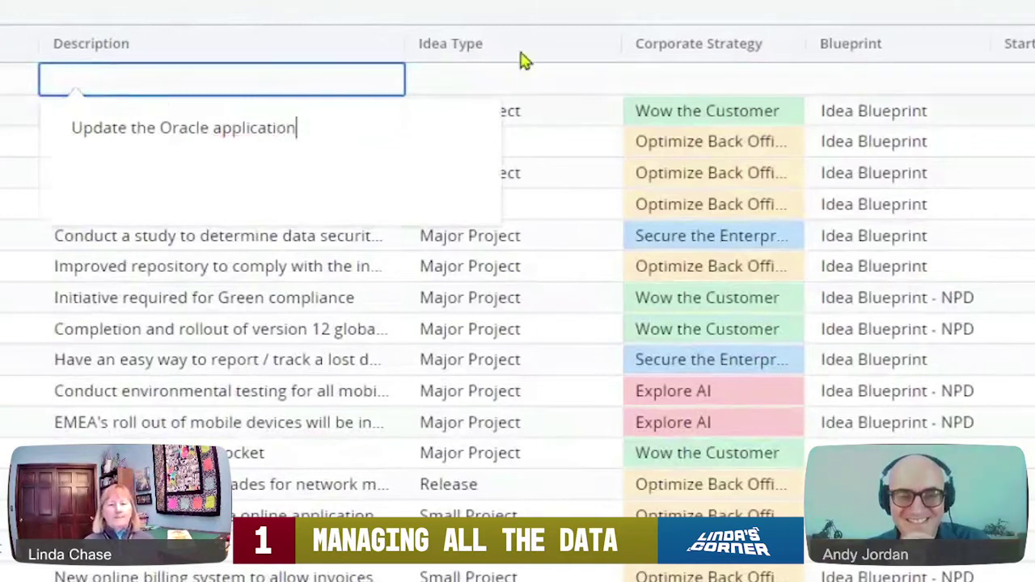
Step: Set the new idea's type to Small Project, its corporate strategy to Optimize Back Office and its blueprint to Idea Blueprint
left_click(529, 84)
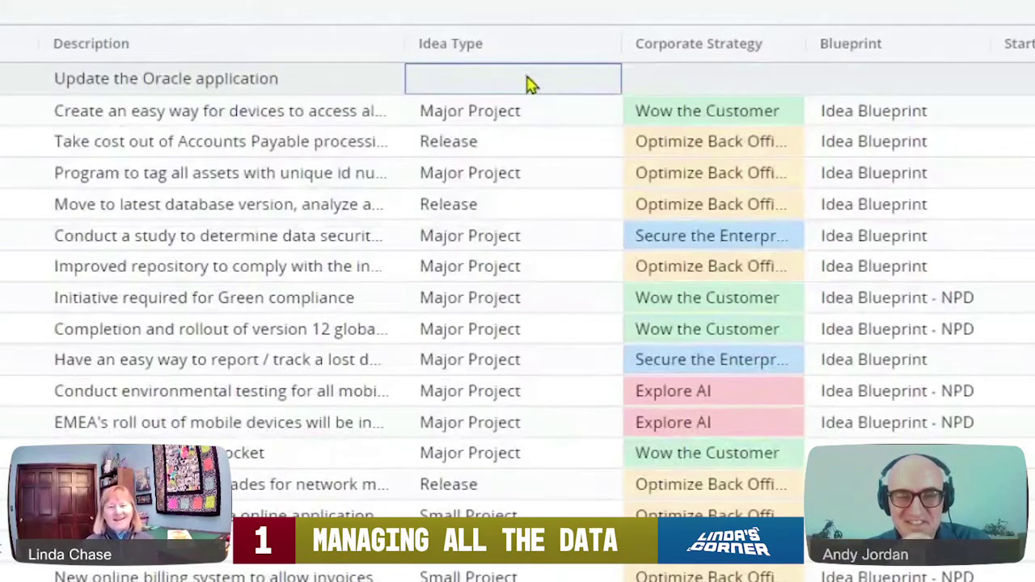
left_click(530, 84)
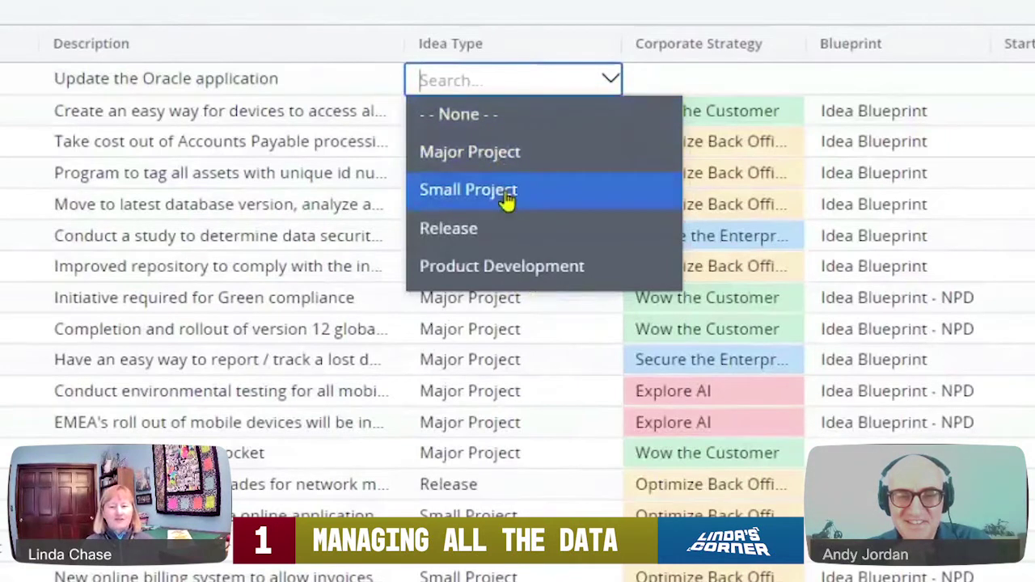
left_click(507, 194)
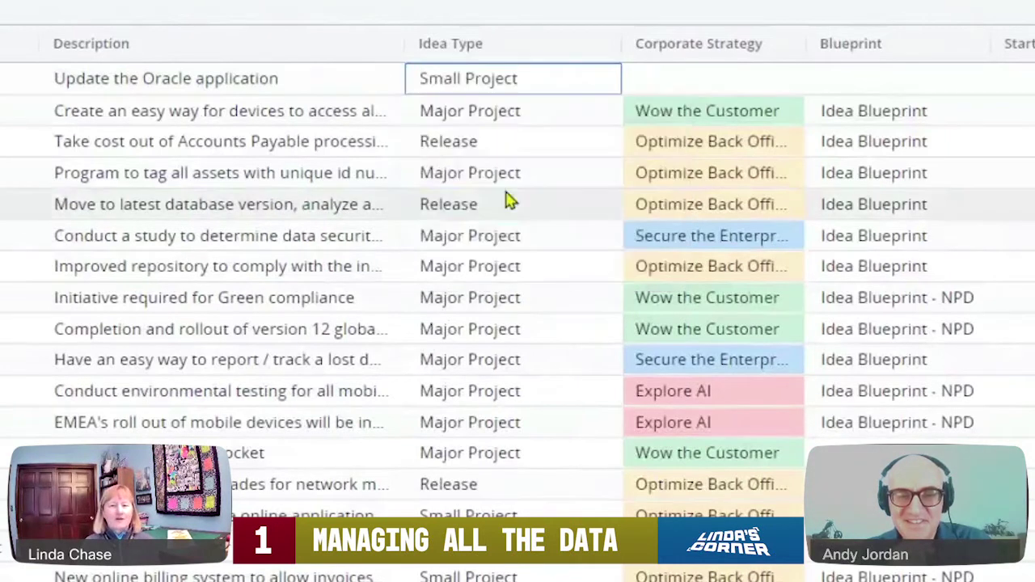
left_click(684, 85)
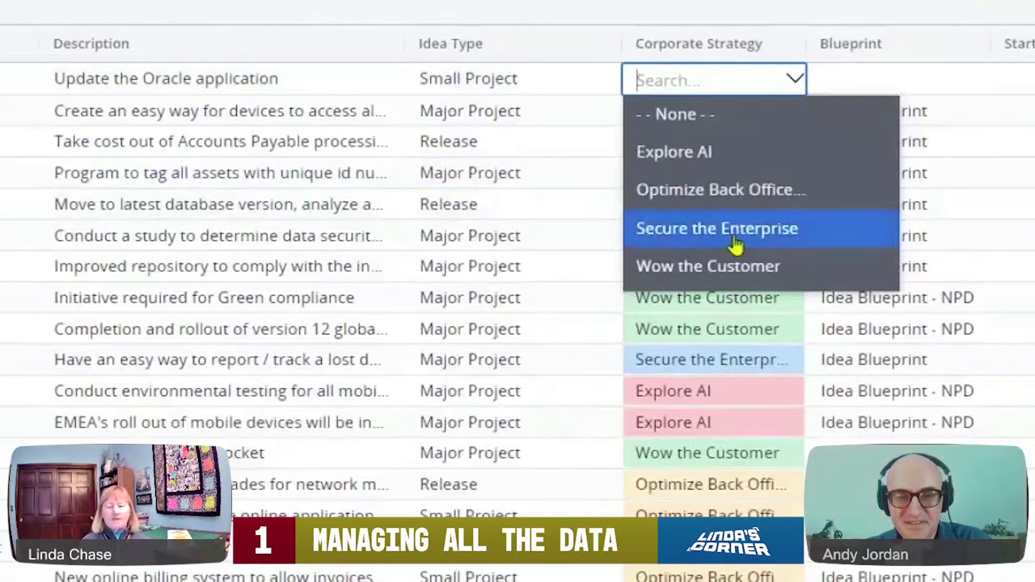
left_click(742, 197)
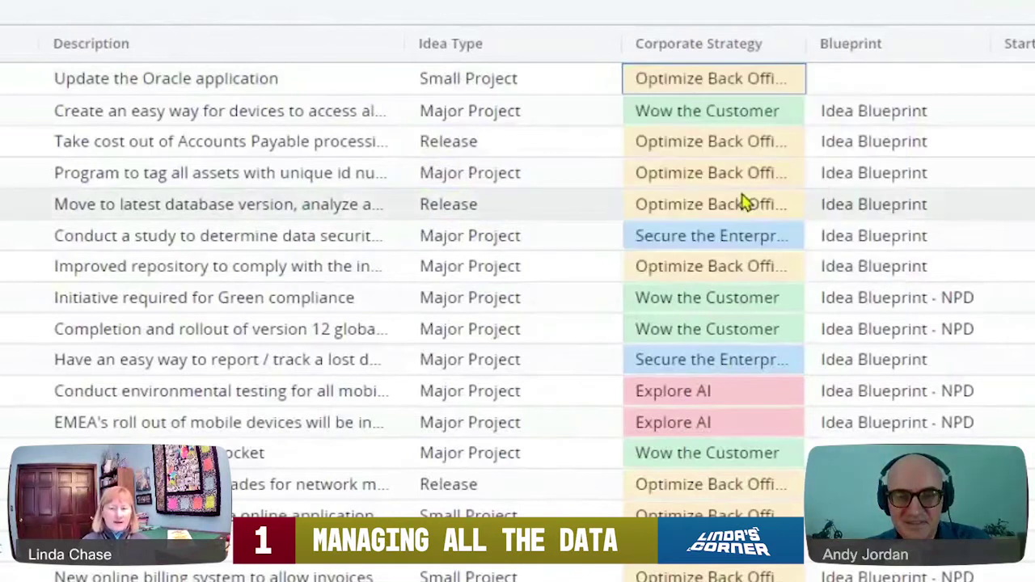
left_click(896, 85)
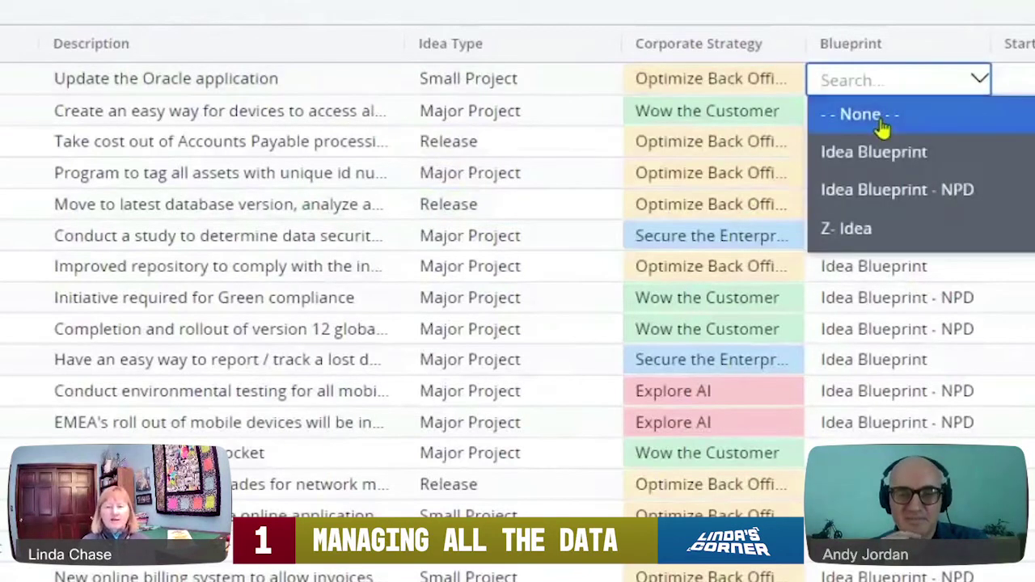
left_click(875, 161)
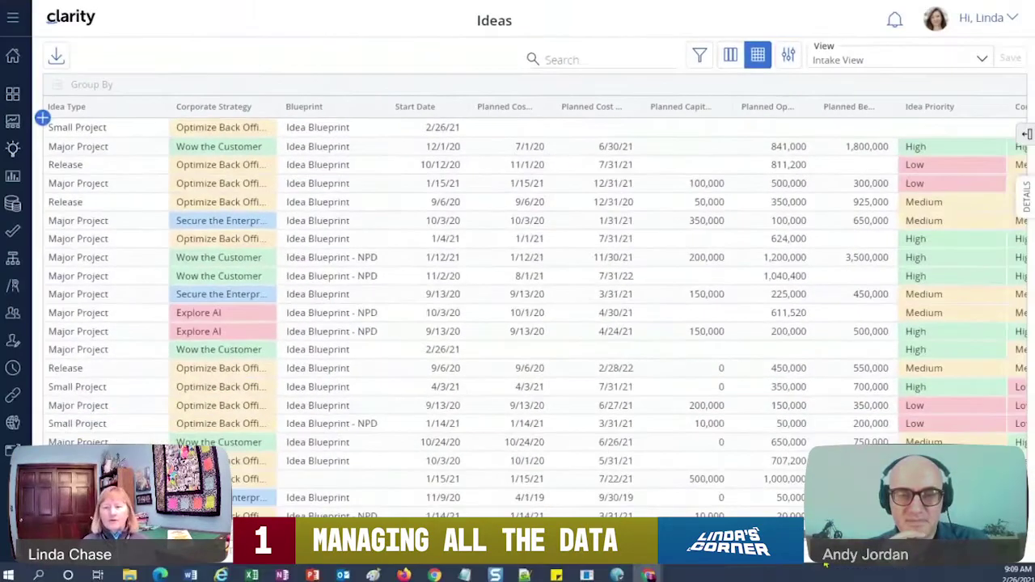
Step: Open the details of the Oracle Update idea and set its Planned Benefit to 100000
scroll(518, 283, "right", 2)
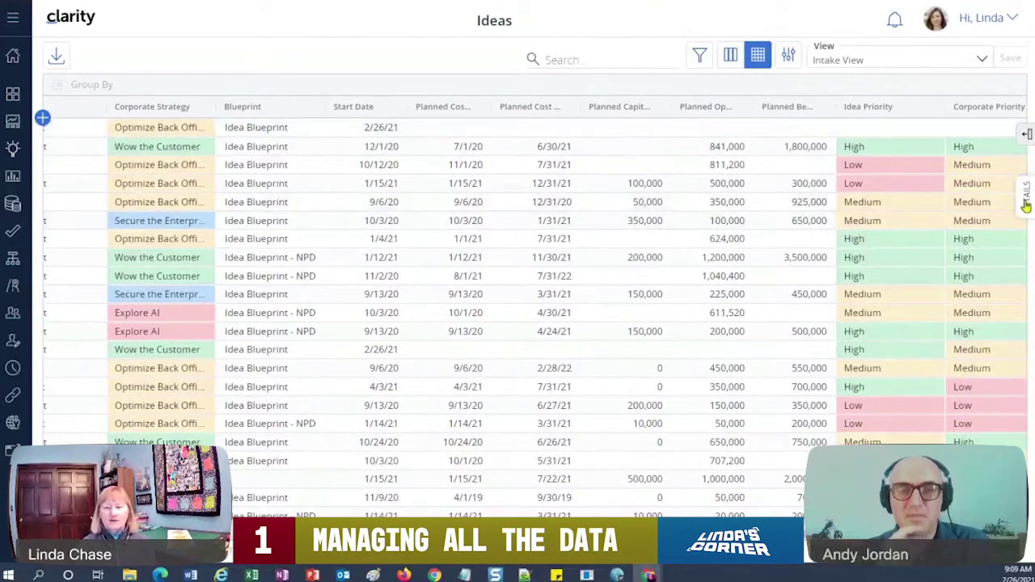
left_click(1025, 202)
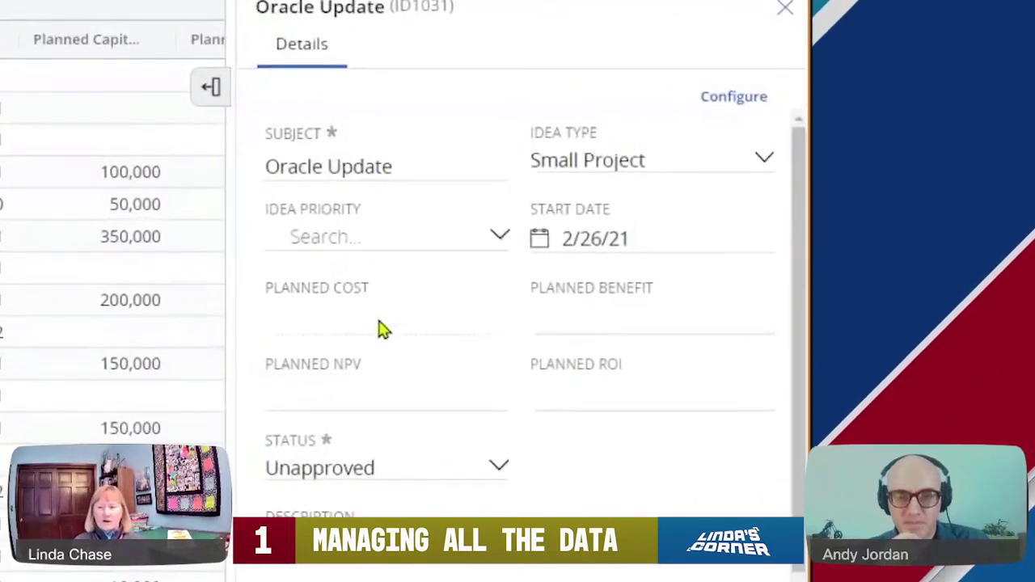
left_click(656, 312)
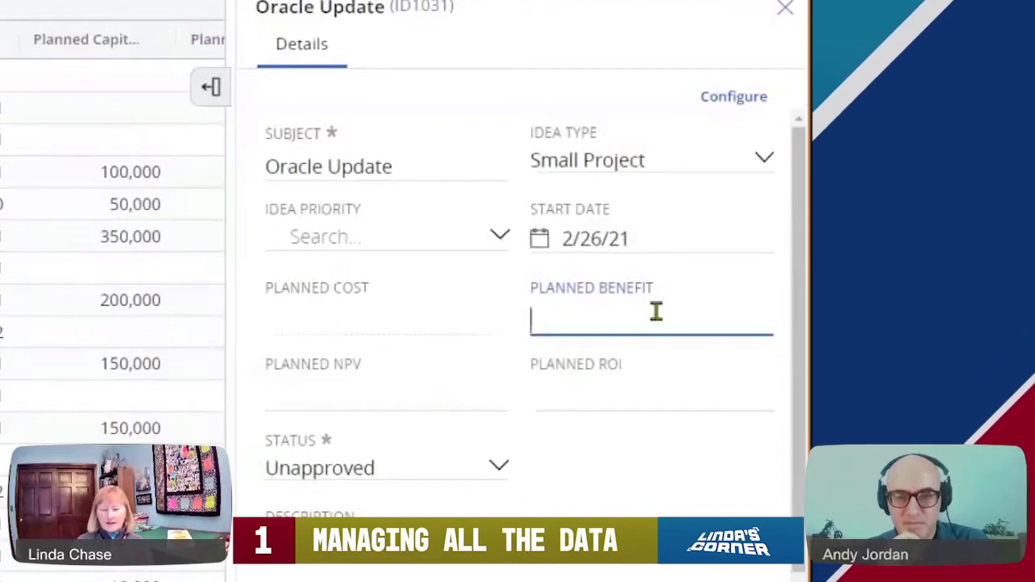
type("1000")
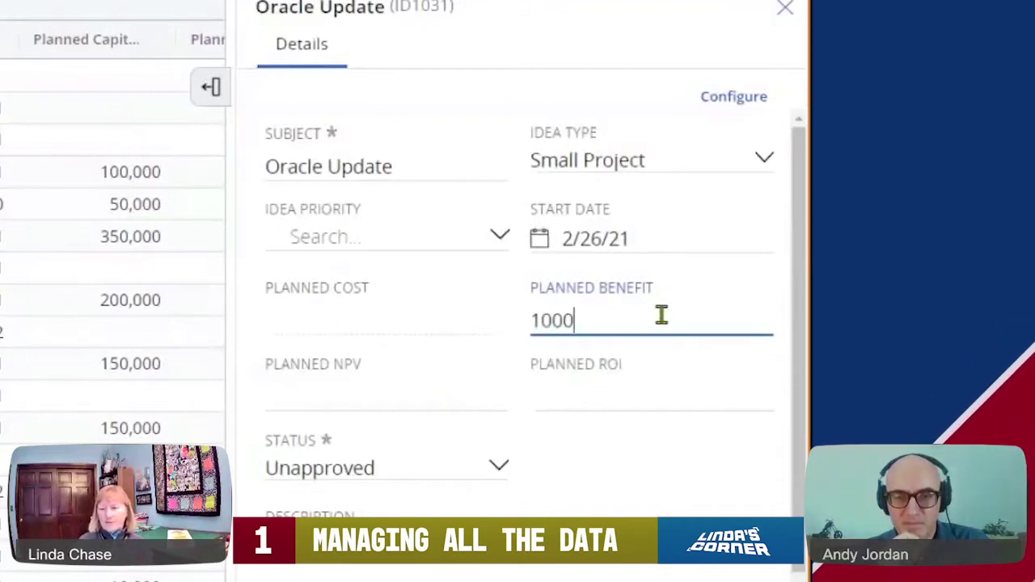
type("00")
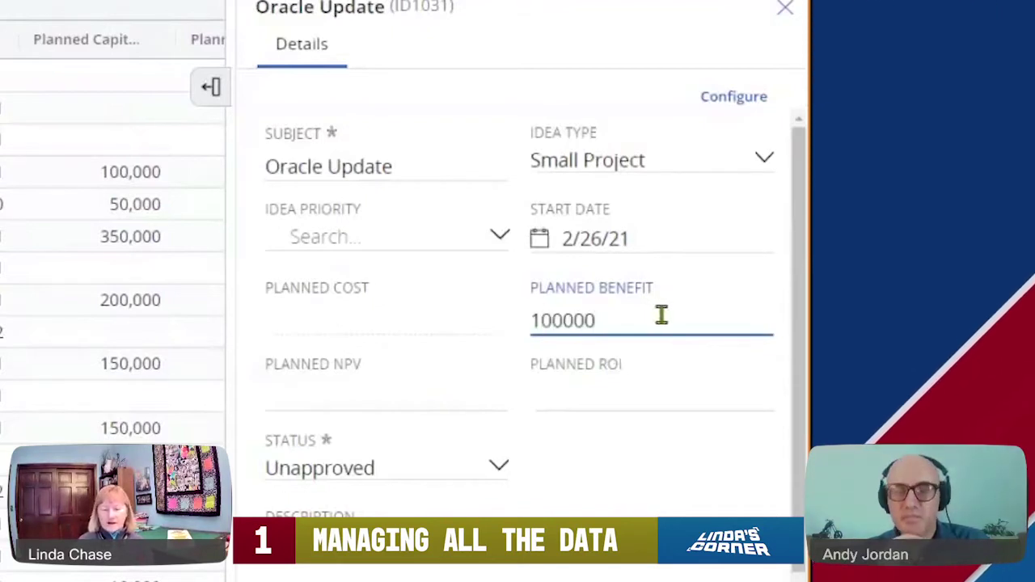
left_click(715, 488)
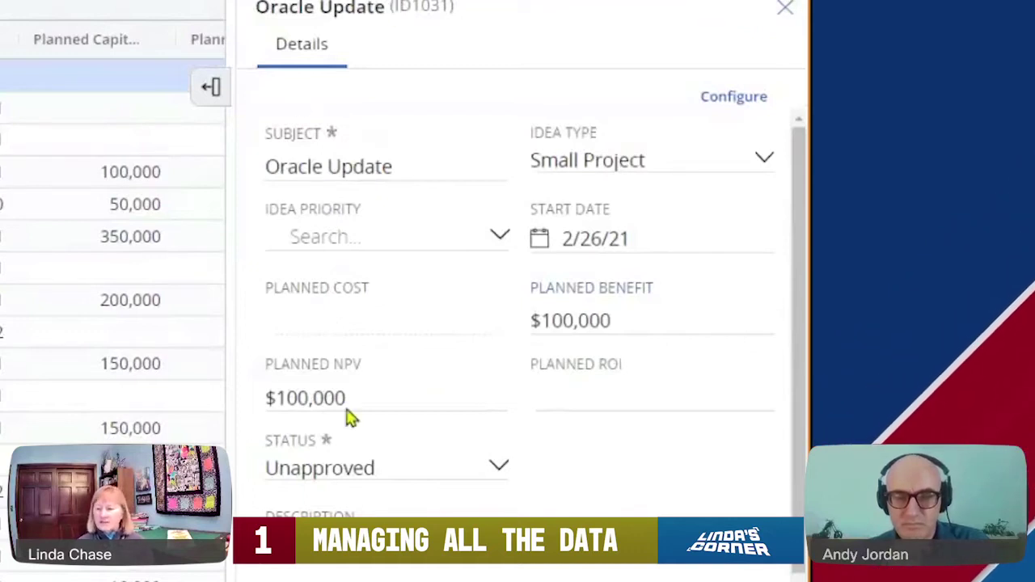
Step: Look through the fields available for configuring the idea's details, then leave configuration and close the details
left_click(733, 96)
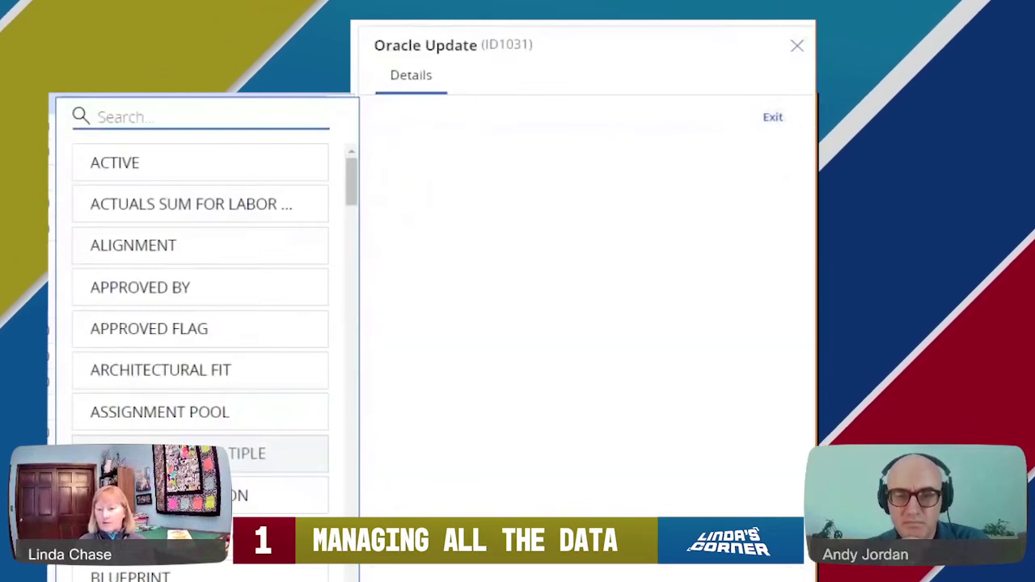
left_click_drag(353, 203, 353, 292)
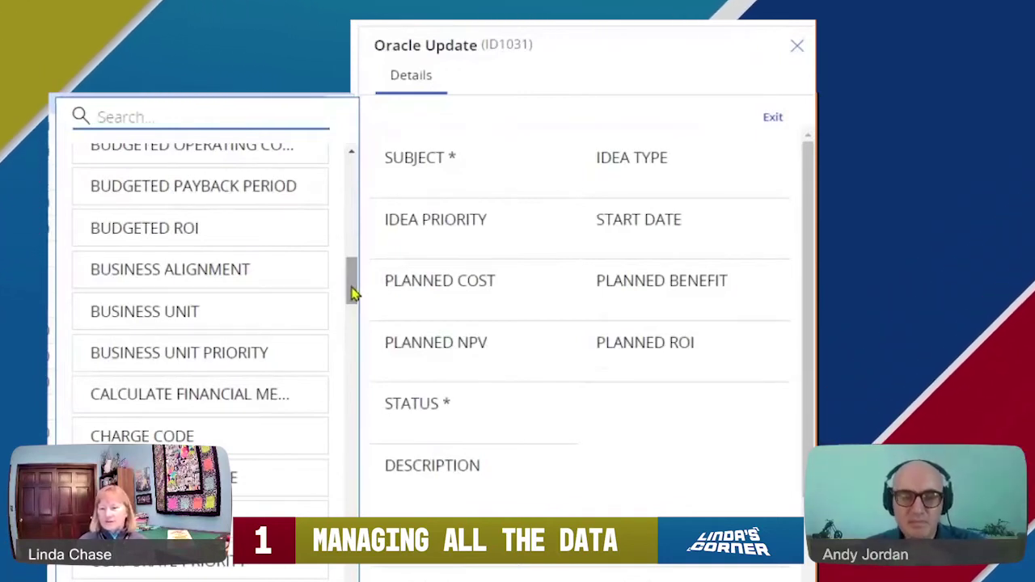
left_click_drag(353, 295, 342, 167)
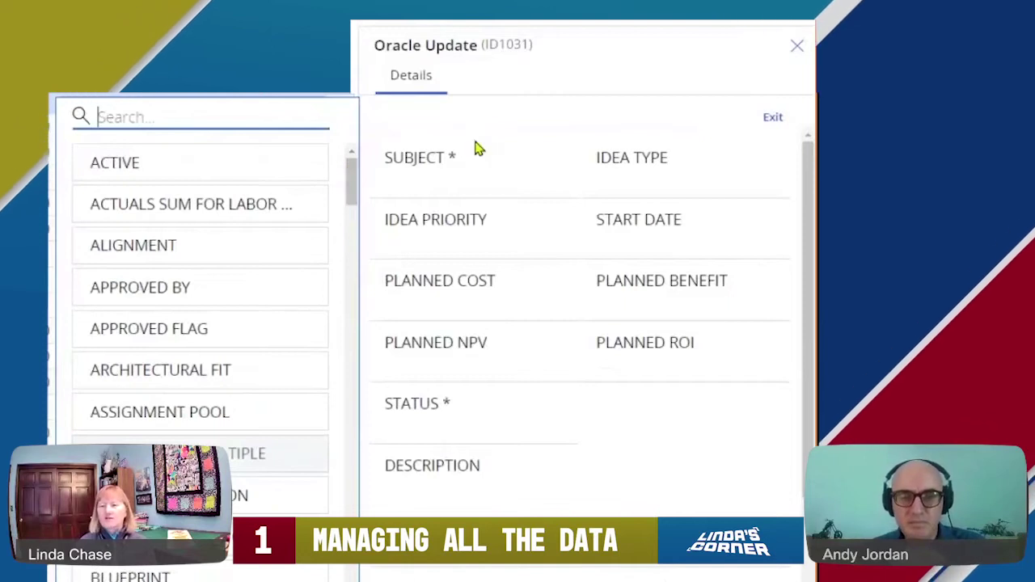
left_click(773, 119)
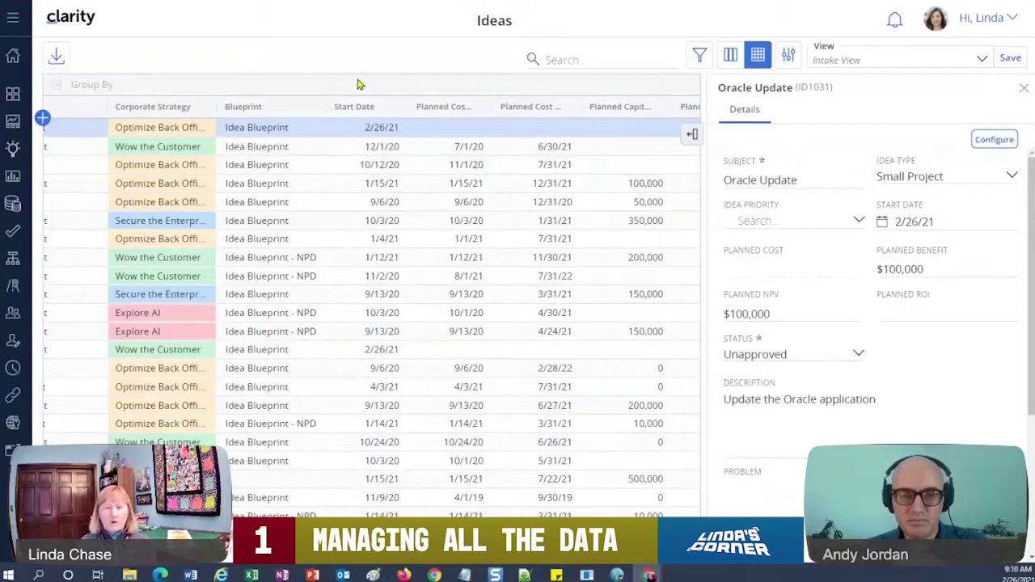
left_click(1023, 89)
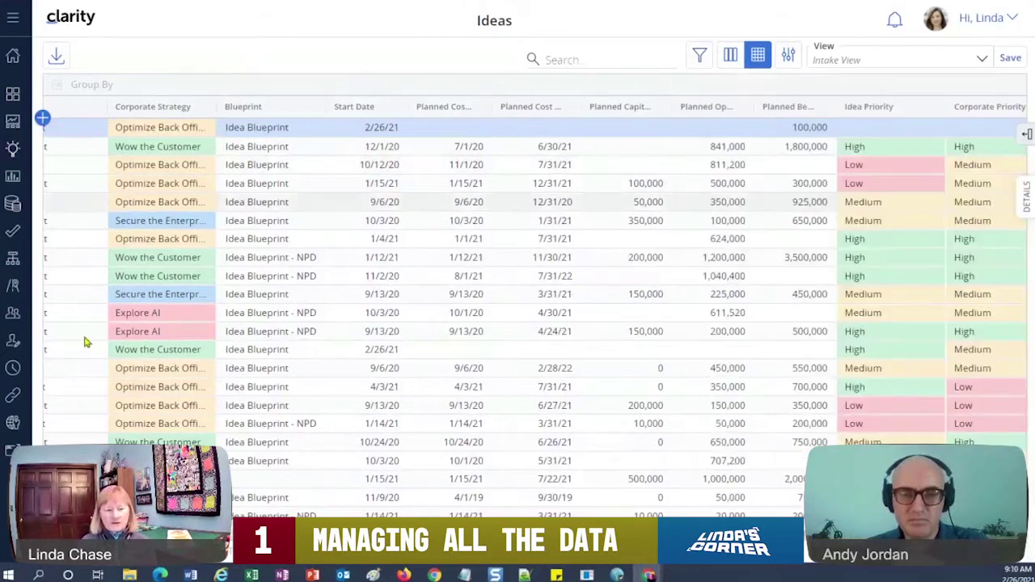
Step: Open the blueprint Idea Blueprint - NPD from the administration area for editing
left_click(13, 427)
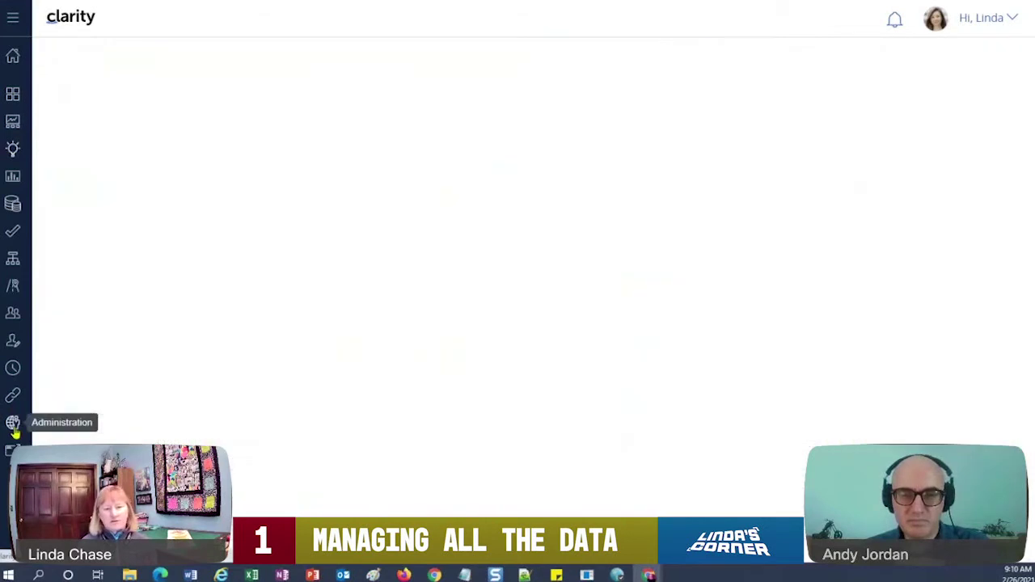
left_click(465, 159)
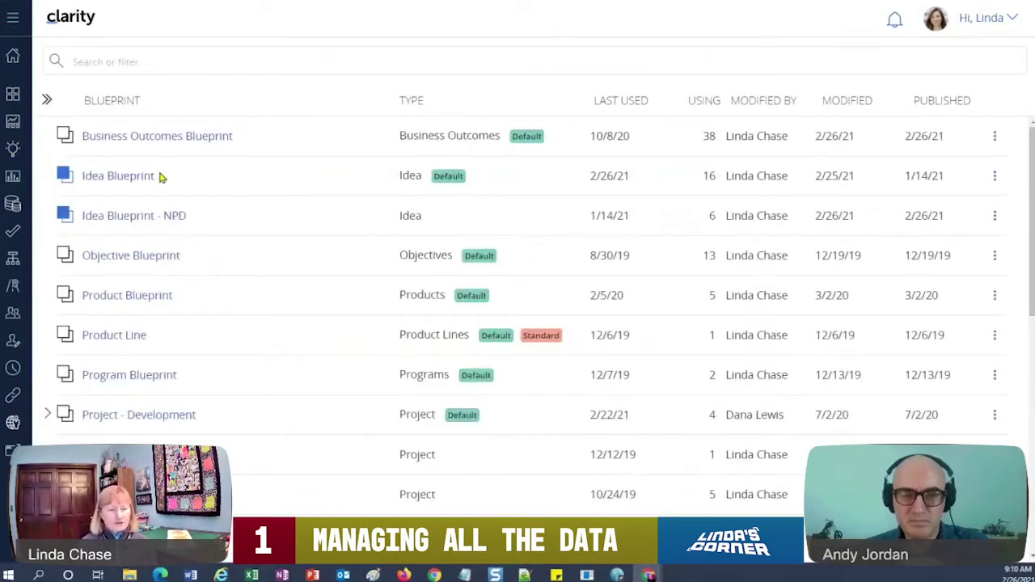
left_click(173, 224)
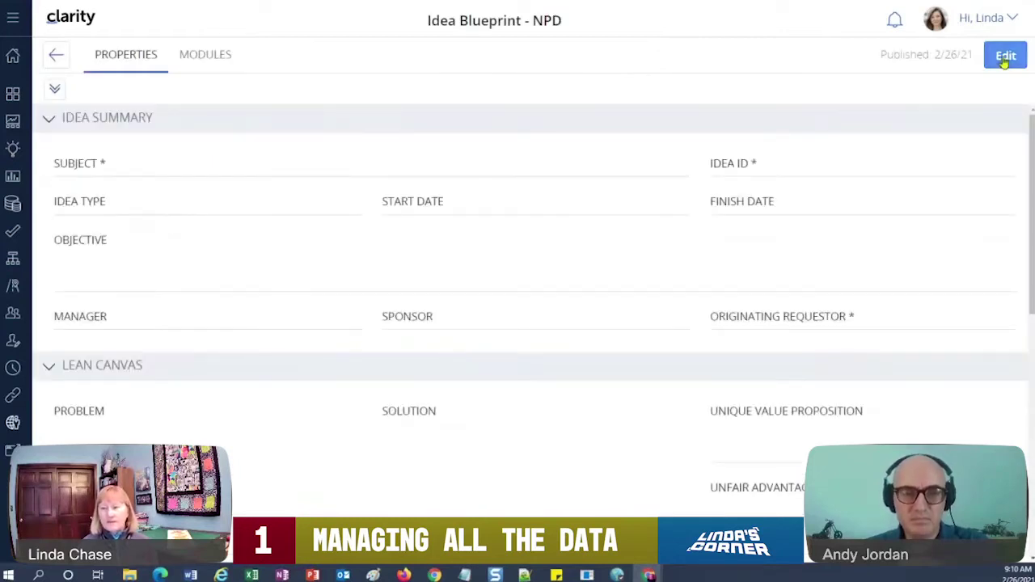
left_click(1005, 55)
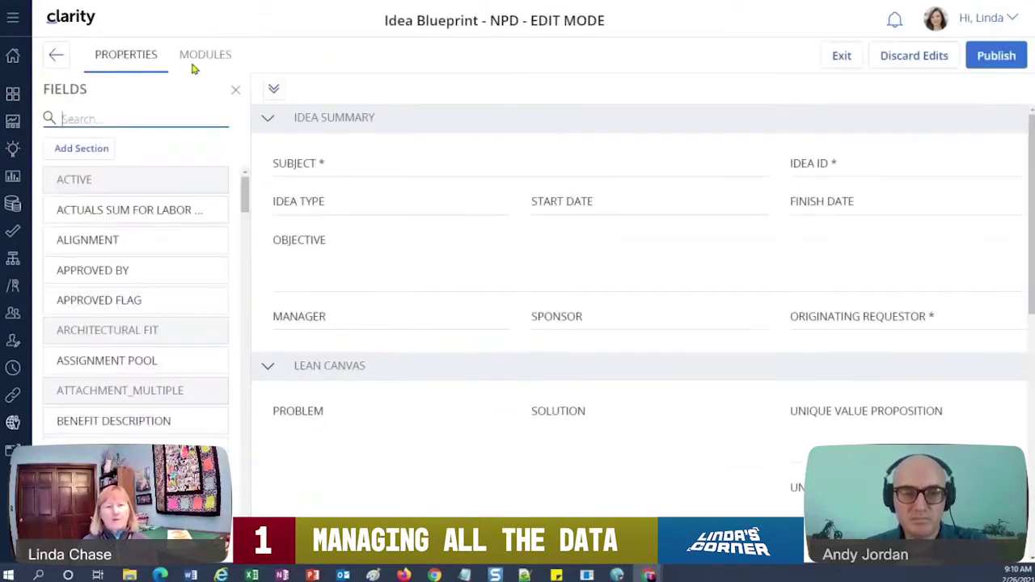
Step: Add the Business Case module to the blueprint with Show in Details Flyout enabled, and publish the blueprint
left_click(206, 55)
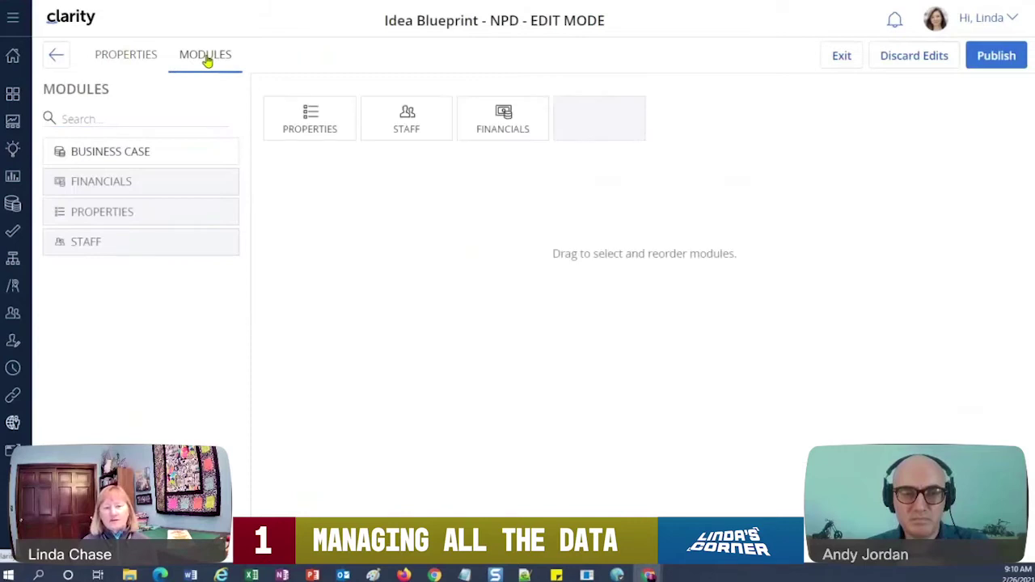
left_click_drag(129, 156, 596, 129)
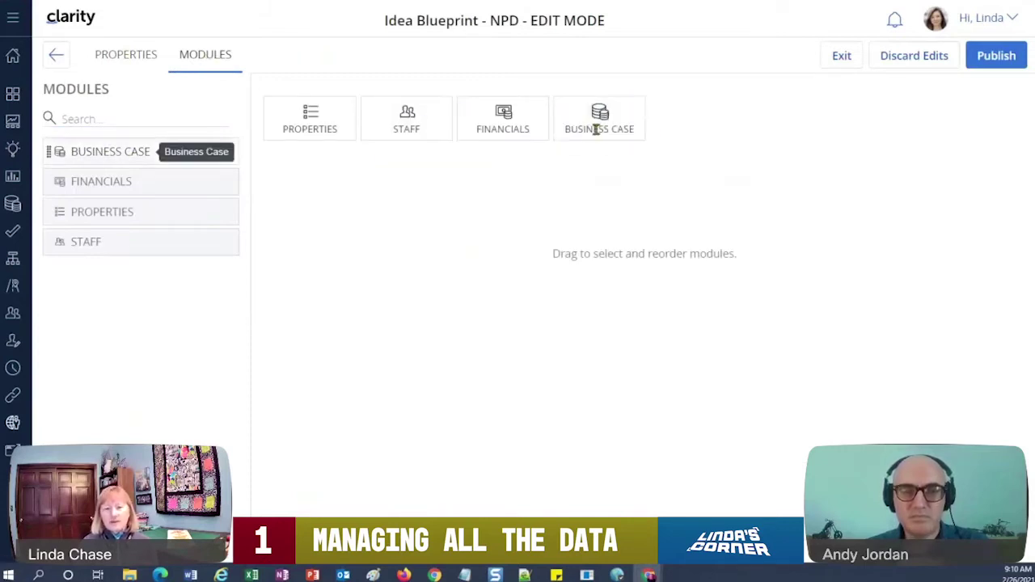
left_click(596, 129)
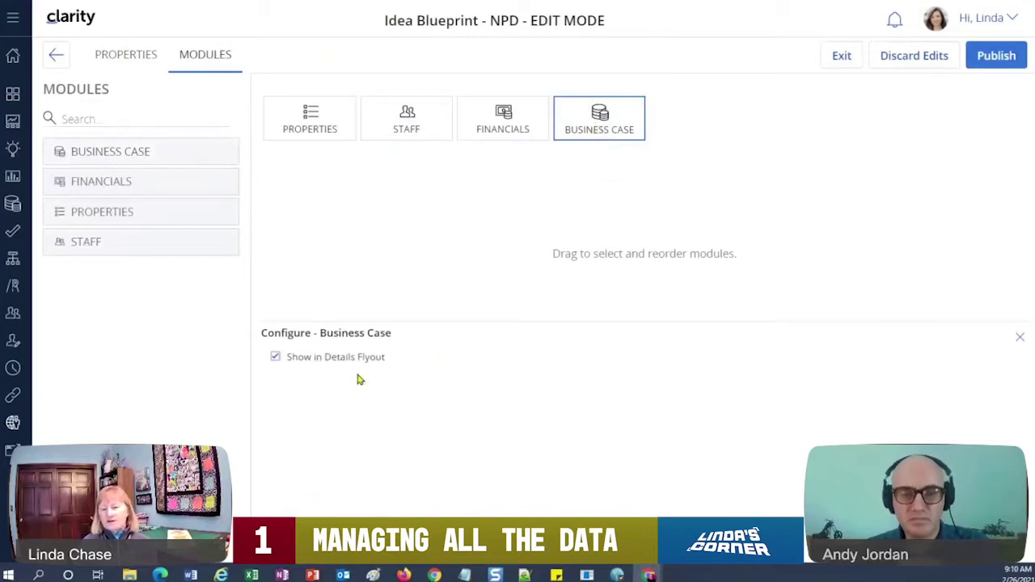
left_click(993, 55)
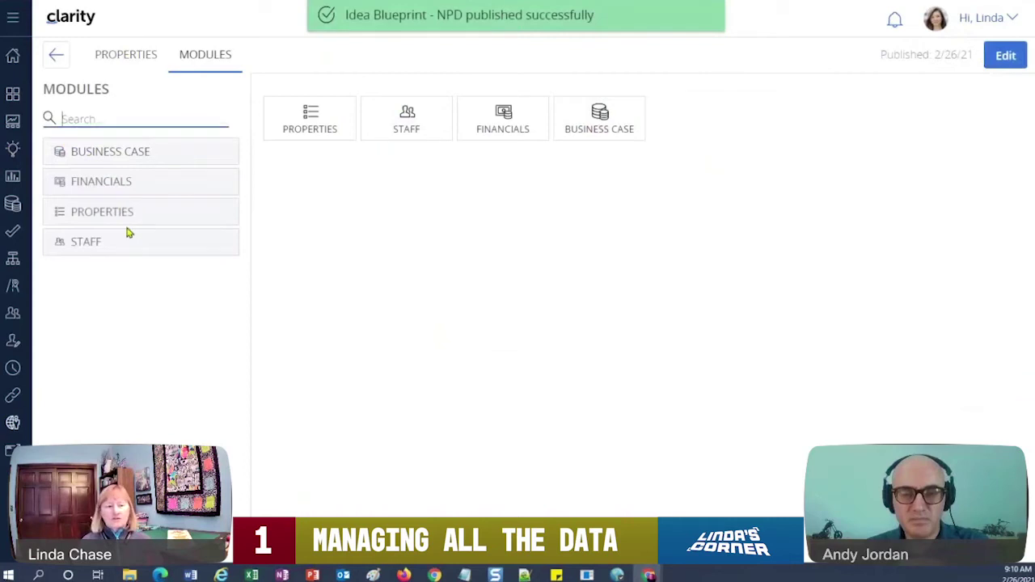
Step: Return to the Ideas list, open the details of Launch OD Version 14 and review its Business Case entries
left_click(13, 150)
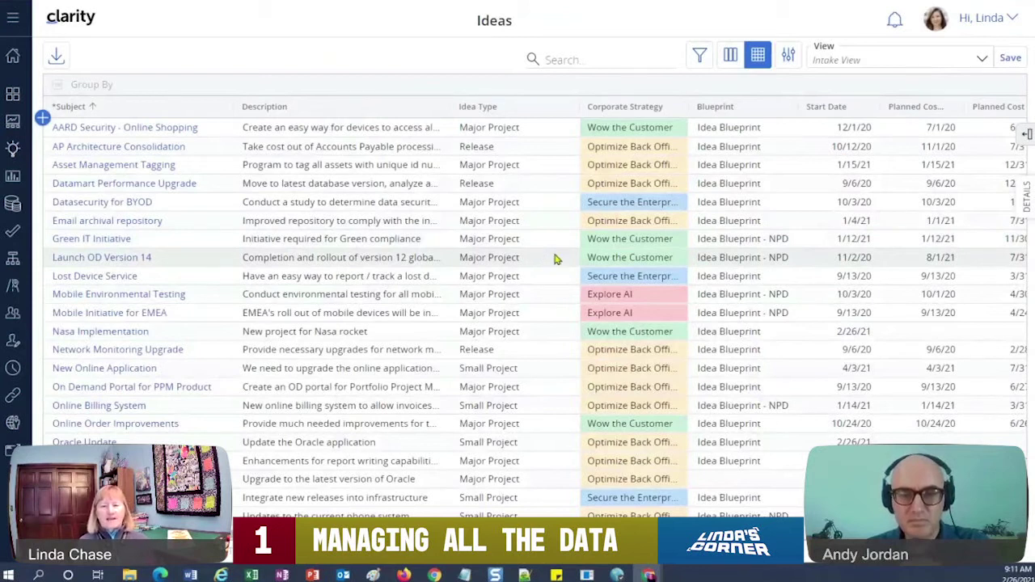
left_click(741, 263)
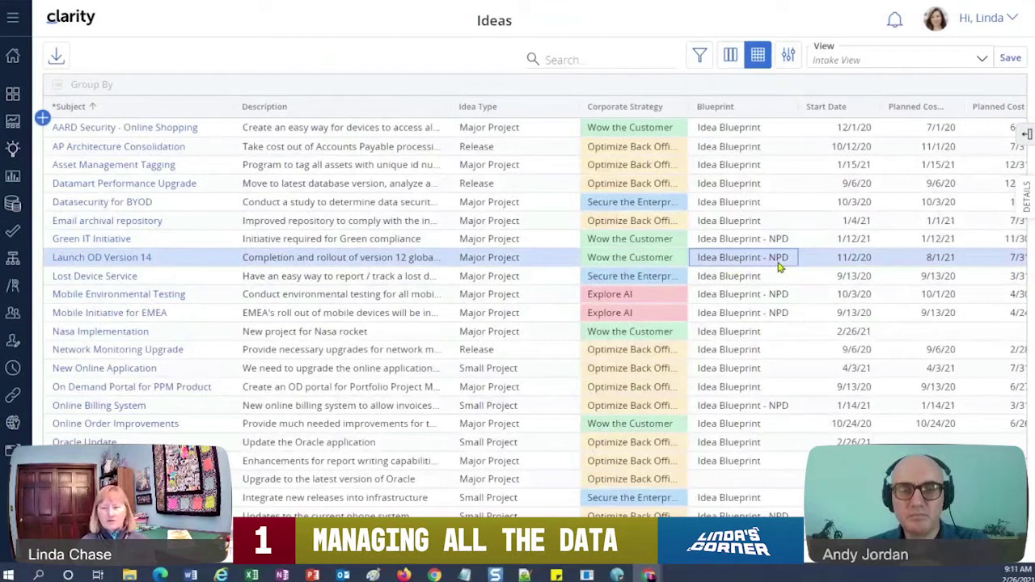
left_click(1027, 199)
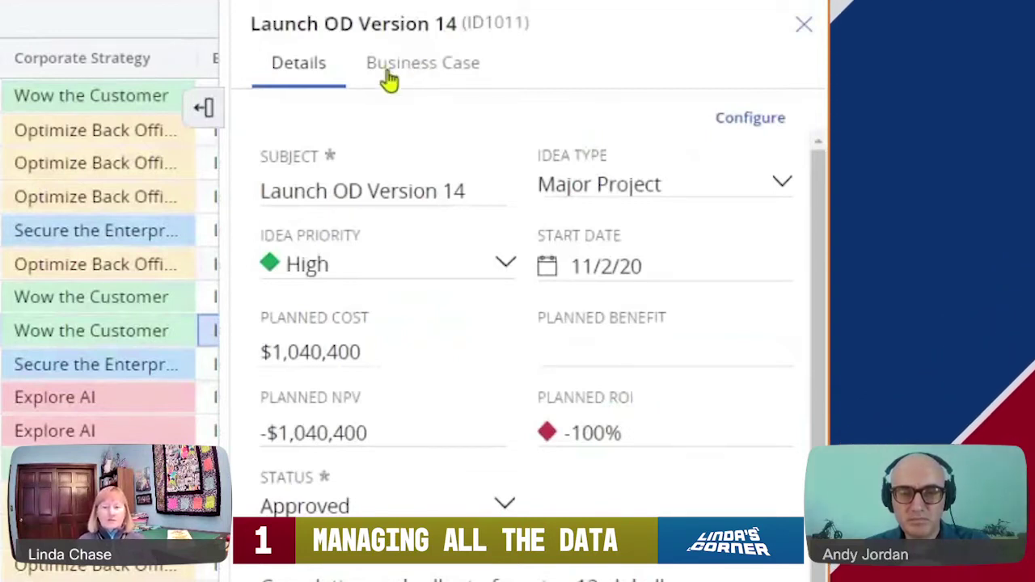
left_click(418, 75)
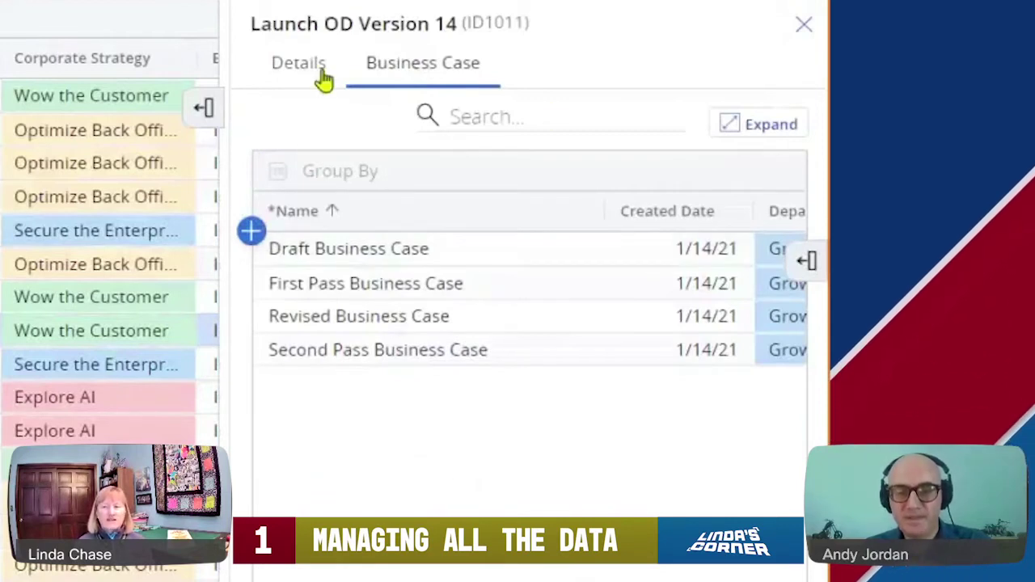
left_click(296, 69)
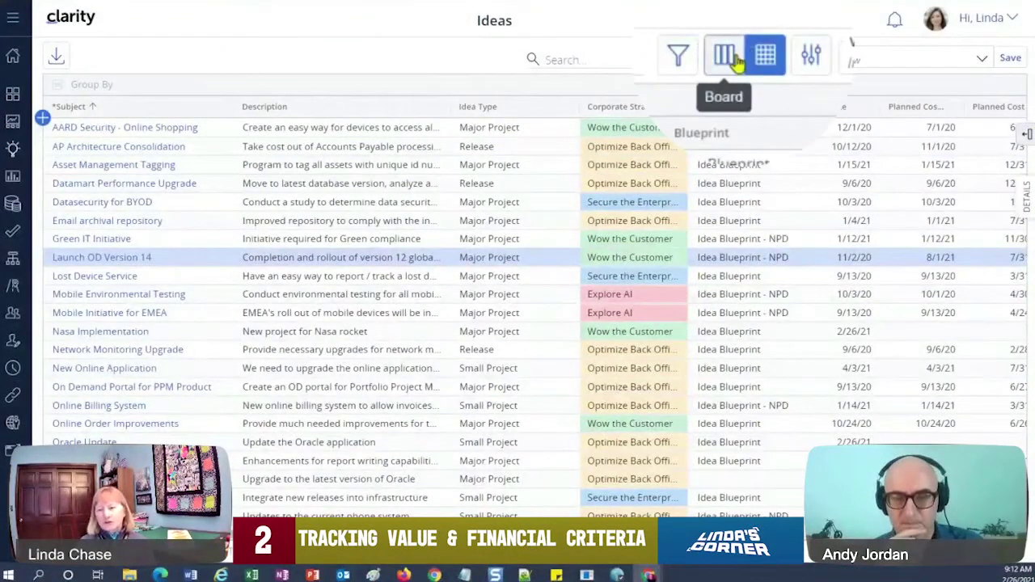
Step: Switch the Ideas list to the saved view Demand prioritization, discarding the changes made to Intake View
left_click(1017, 68)
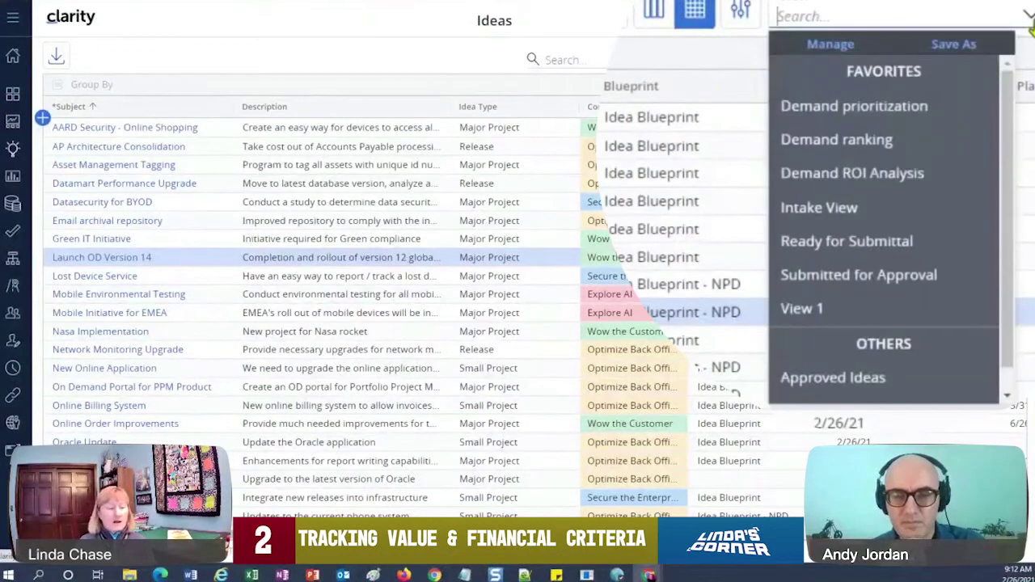
left_click(833, 185)
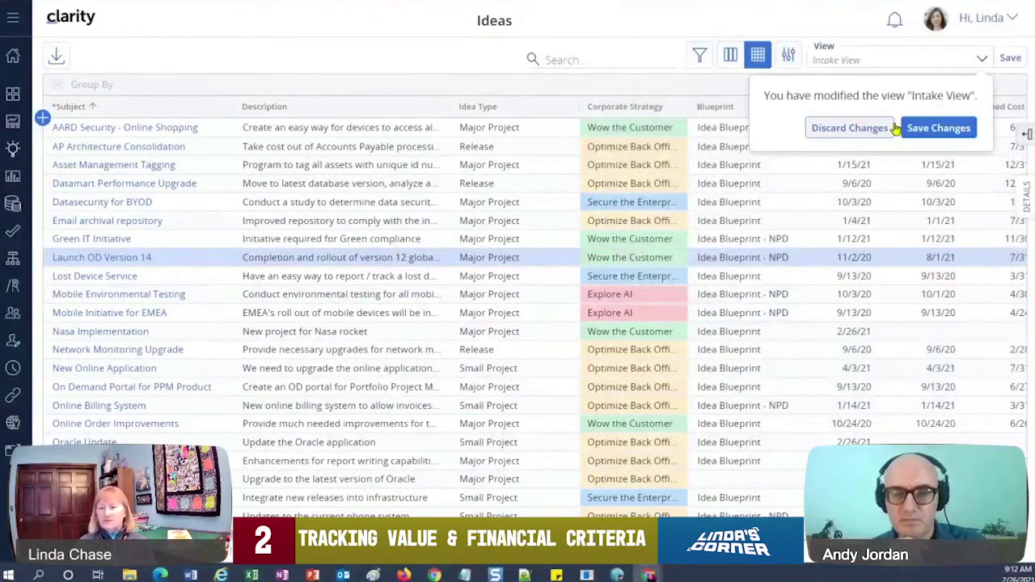
left_click(849, 129)
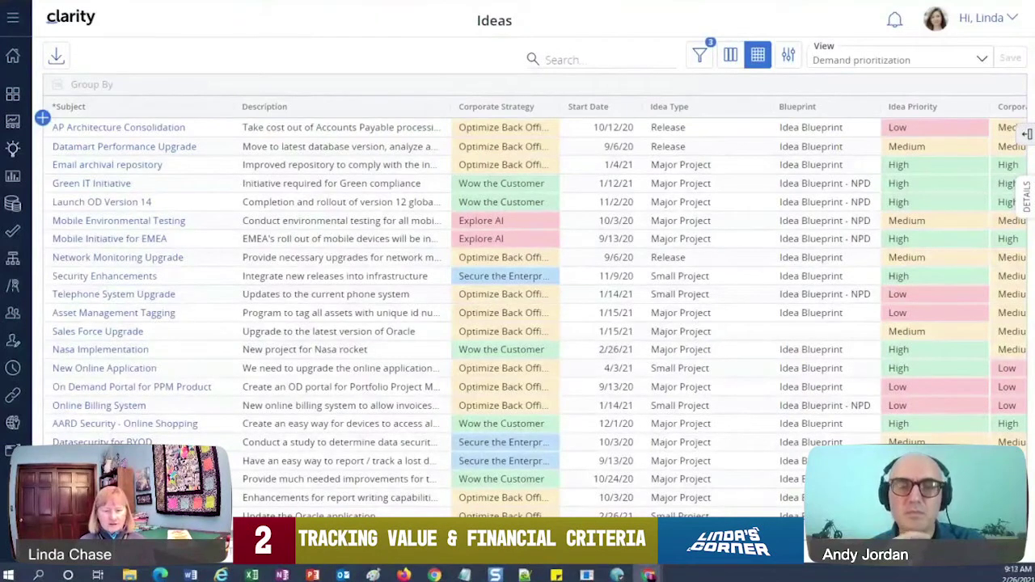
Step: Review the prioritization columns of the Ideas list and sort it by Business Alignment in ascending order
scroll(534, 309, "right", 5)
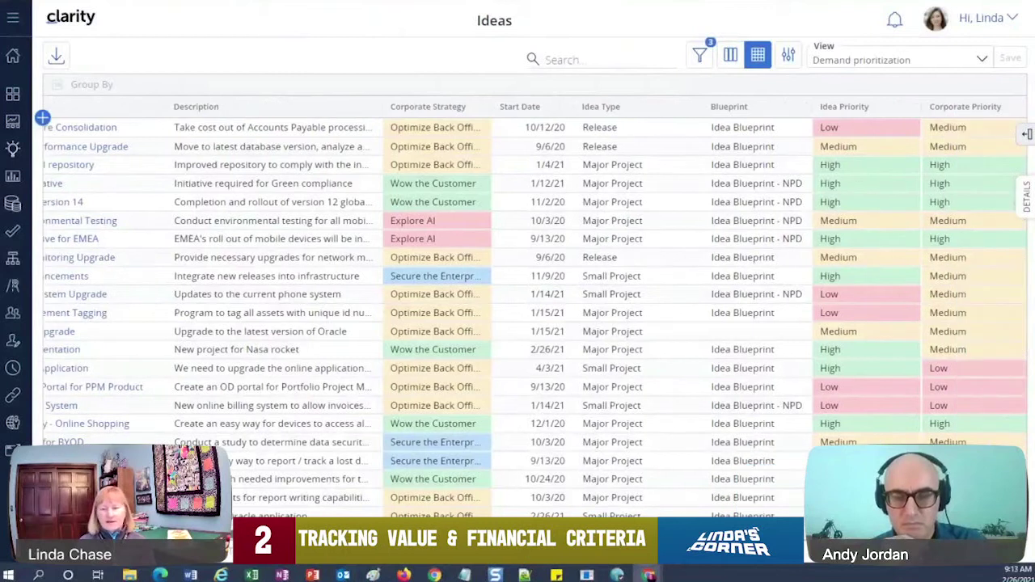
scroll(534, 310, "right", 4)
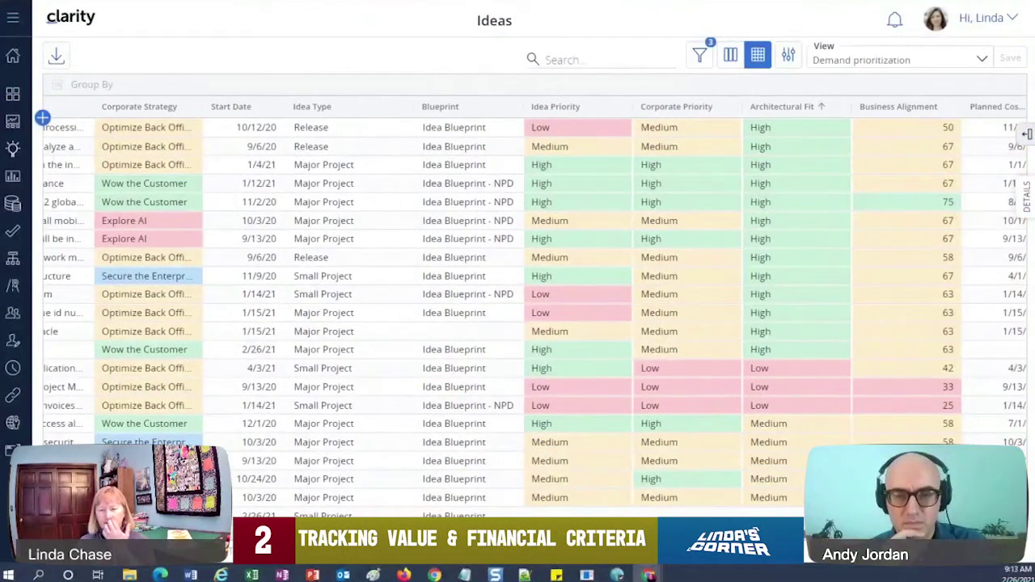
scroll(500, 114, "right", 3)
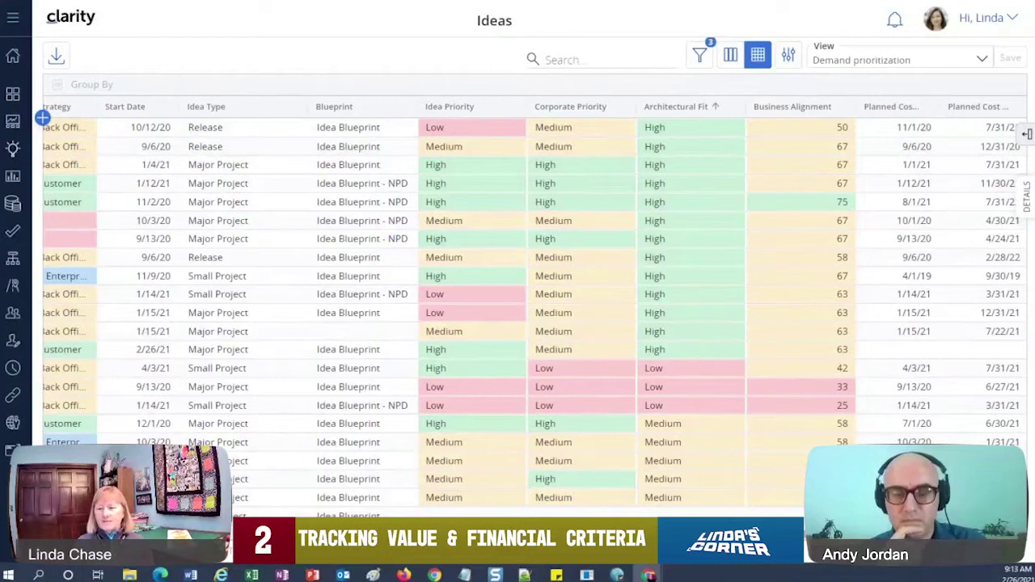
scroll(976, 370, "right", 6)
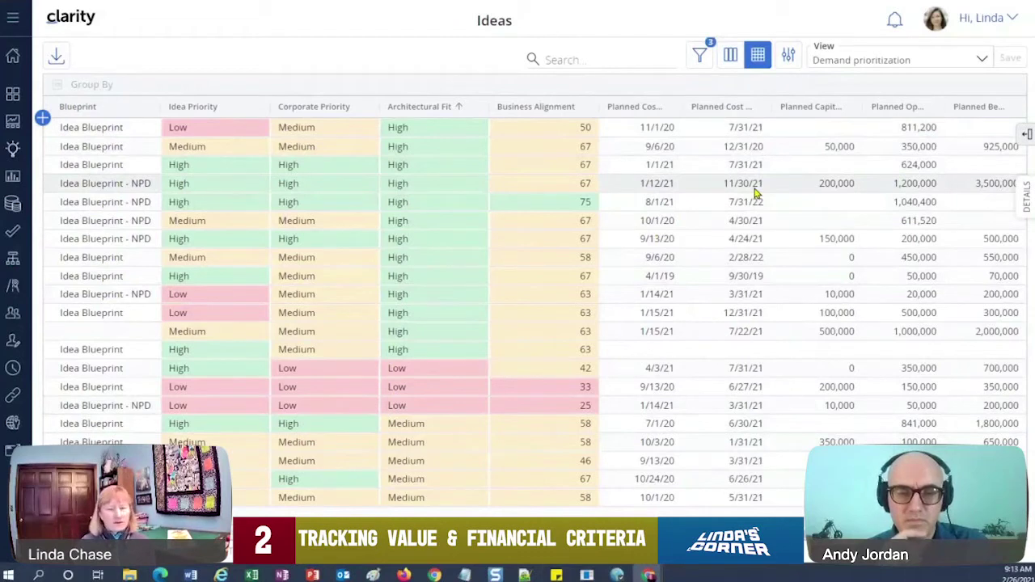
left_click(556, 113)
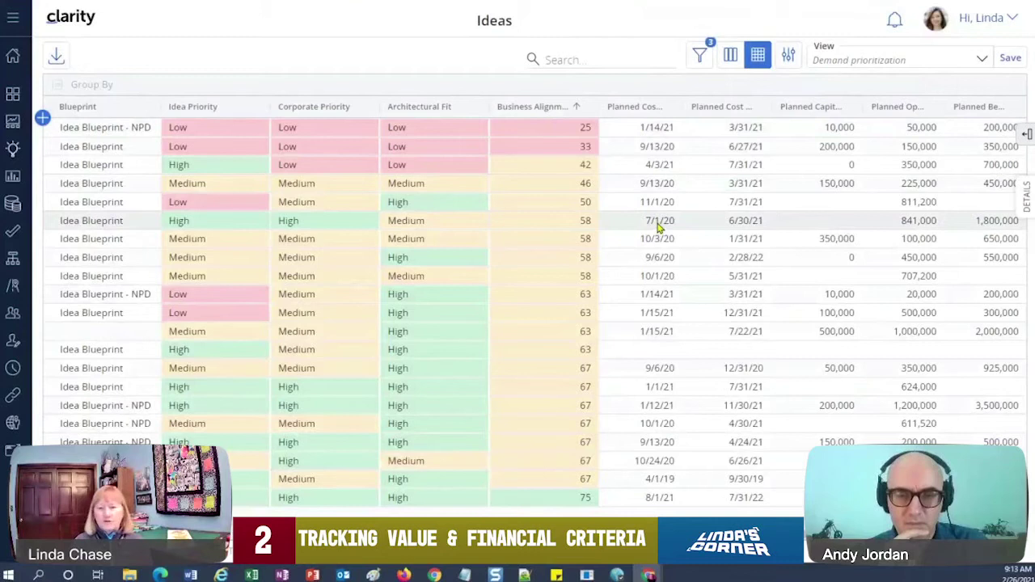
Step: Filter the ideas to Idea Priority High, Corporate Priority High, and Architectural Fit Medium or High
left_click(698, 68)
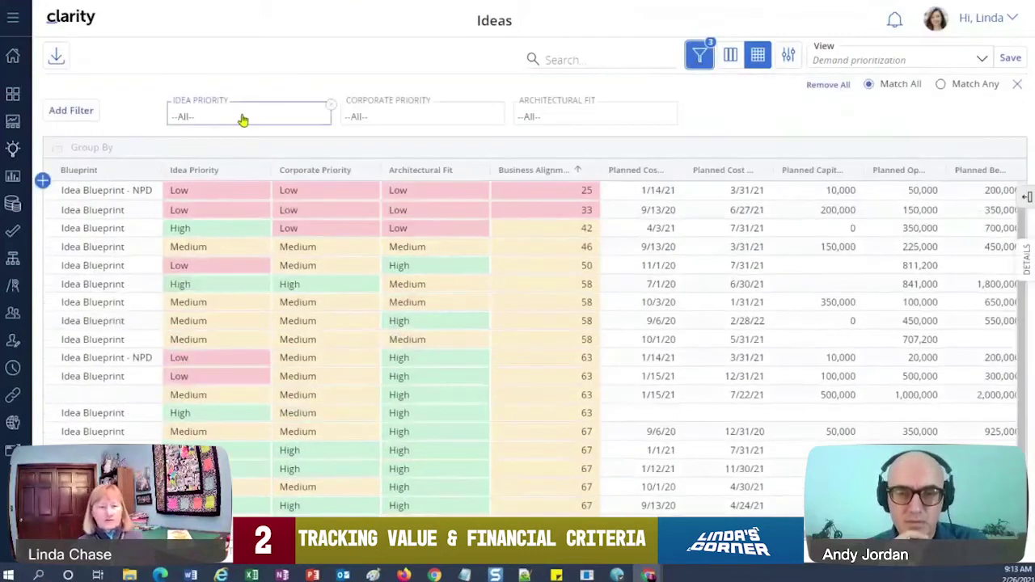
left_click(242, 116)
left_click(187, 153)
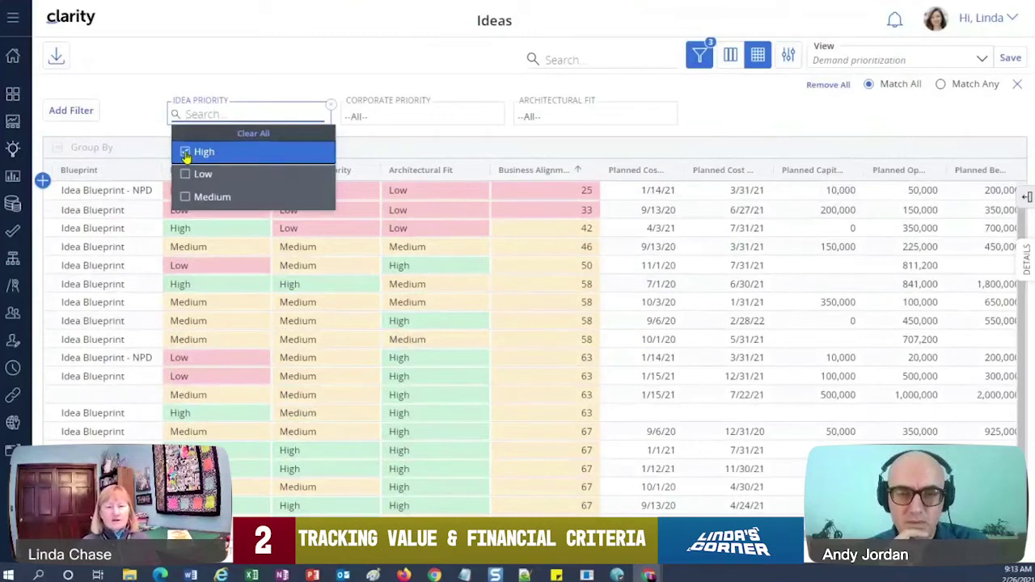
left_click(399, 116)
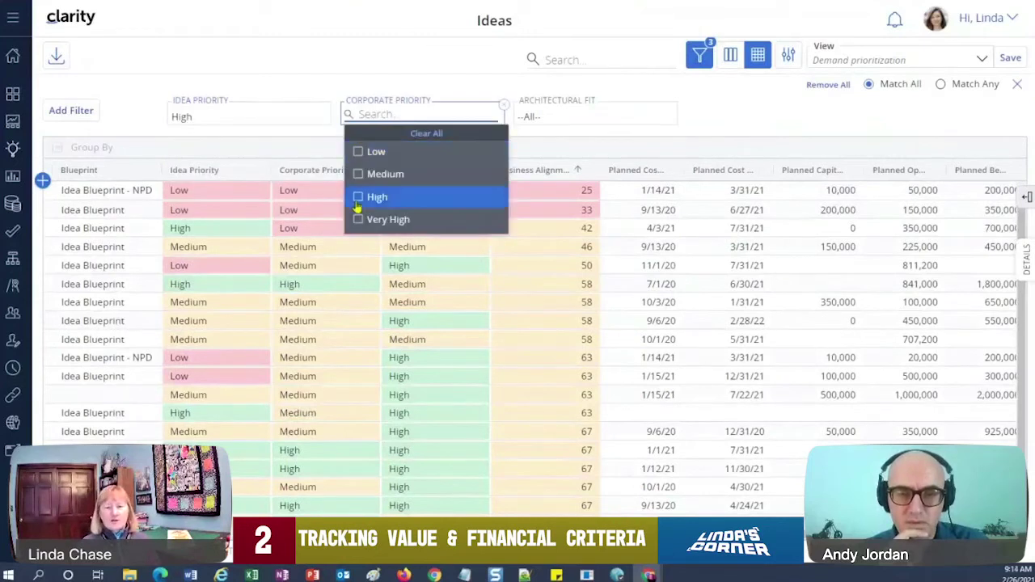
left_click(358, 196)
left_click(566, 120)
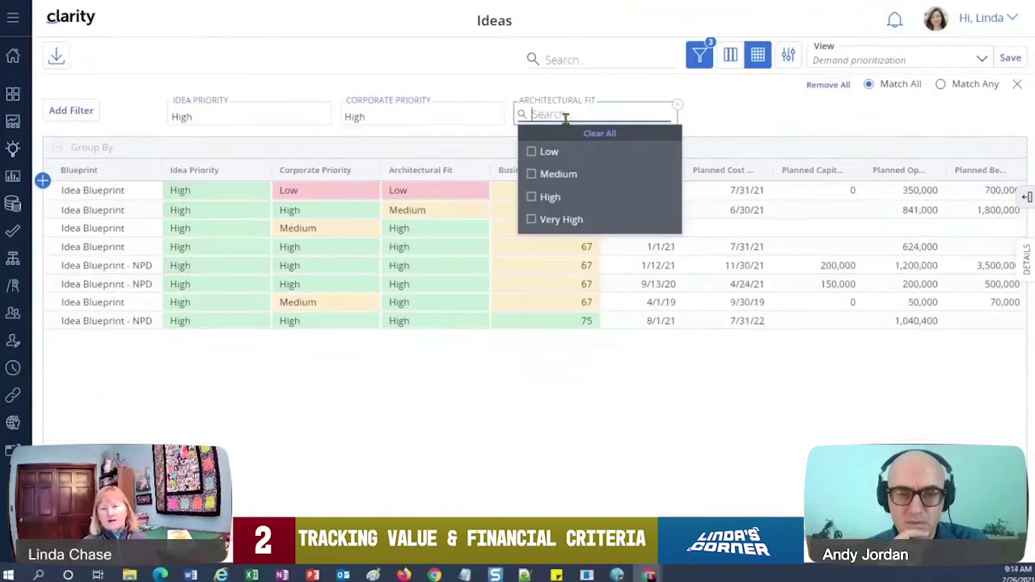
left_click(532, 173)
left_click(537, 197)
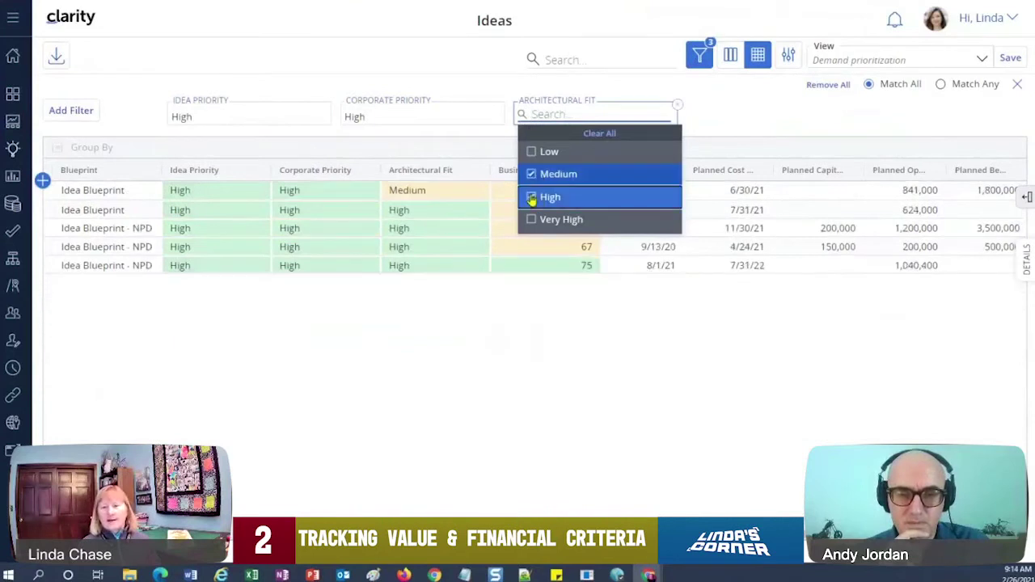
left_click(743, 109)
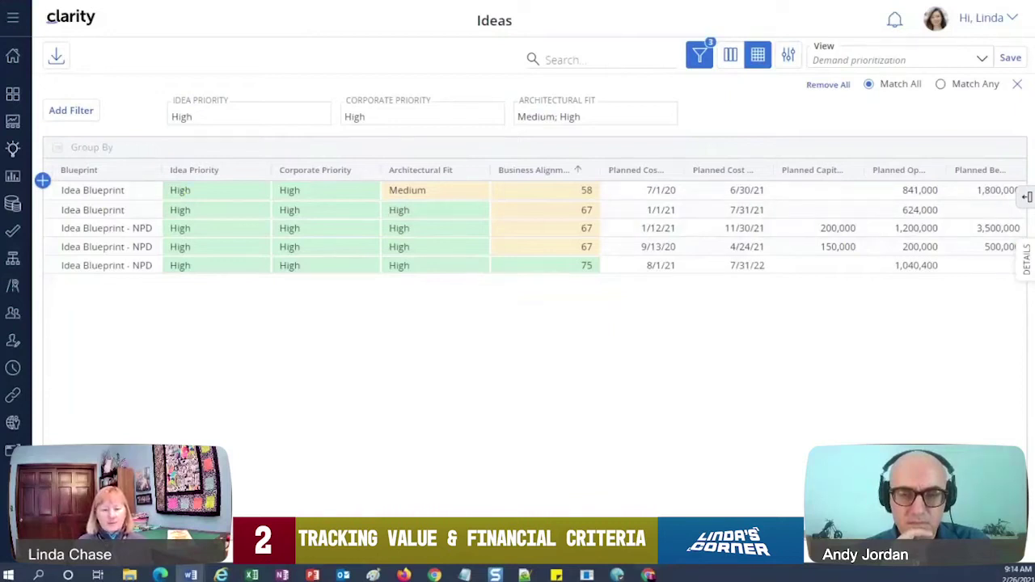
Step: Clear the Architectural Fit, Corporate Priority and Idea Priority filter selections
scroll(533, 227, "left", 8)
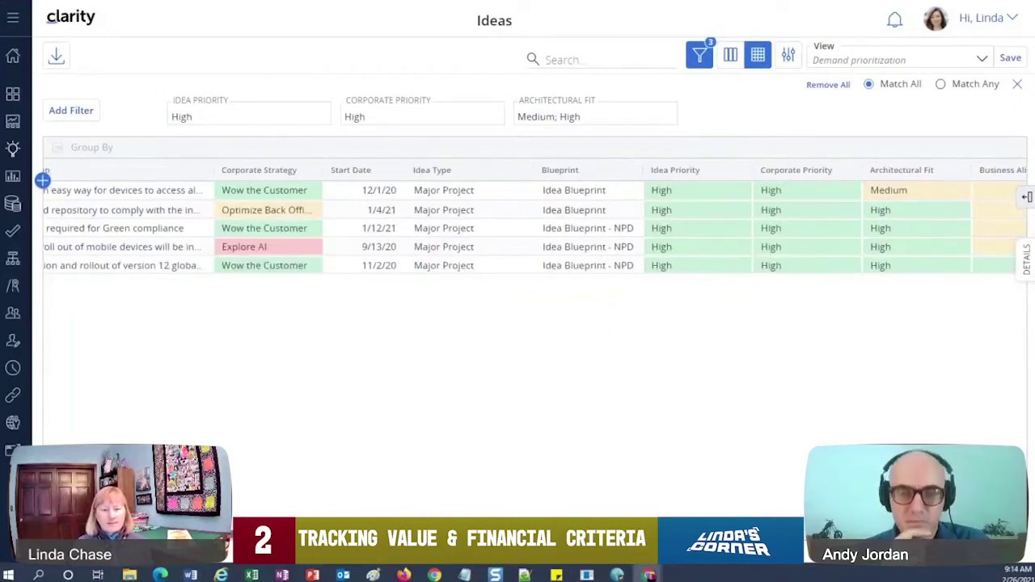
scroll(534, 227, "left", 3)
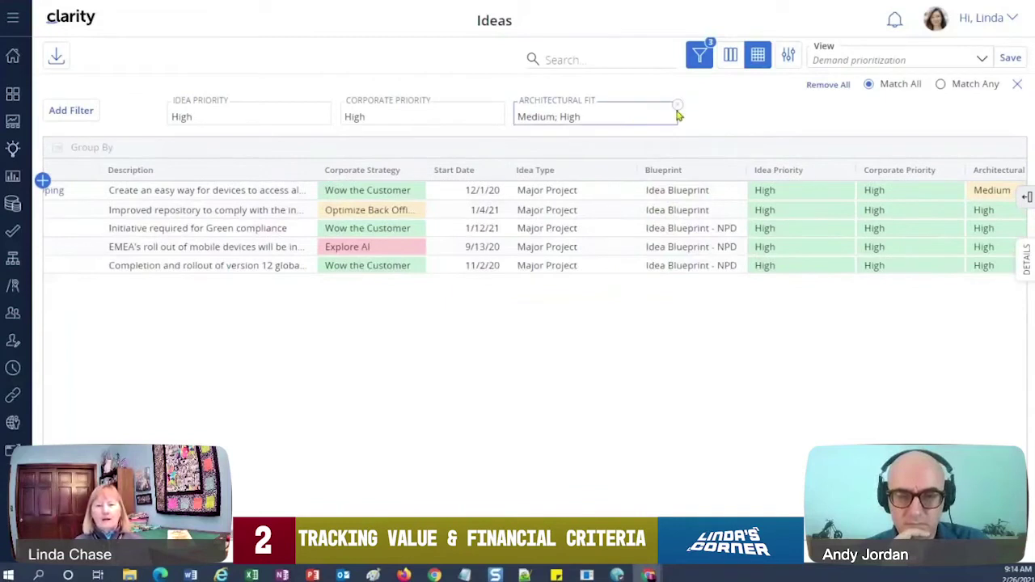
left_click(588, 117)
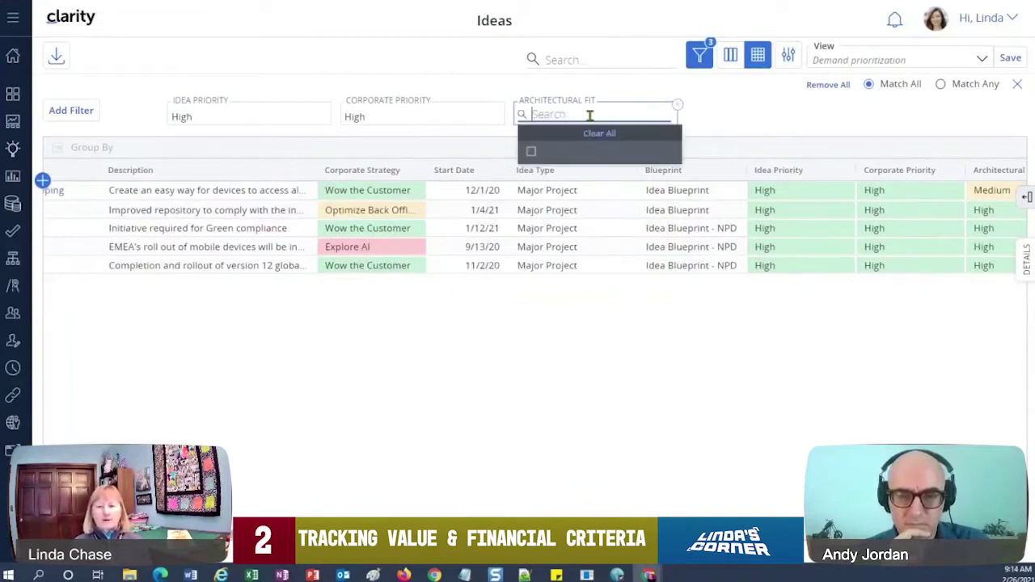
left_click(596, 133)
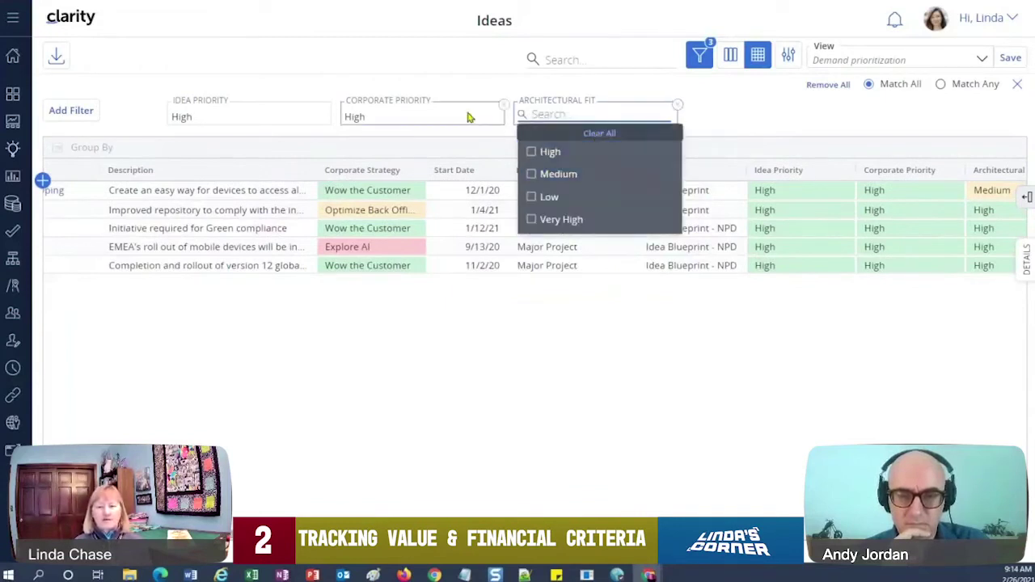
left_click(365, 122)
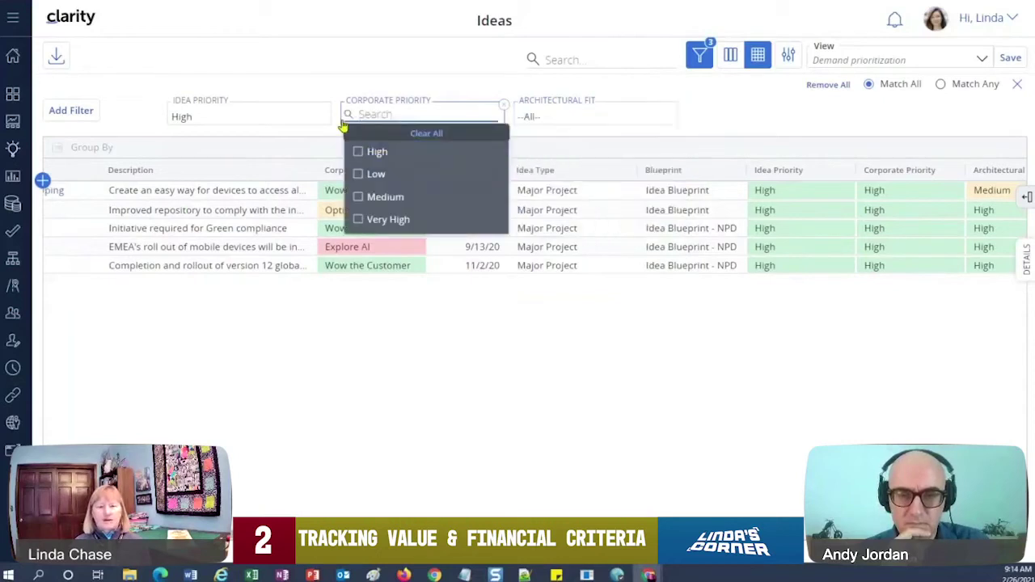
left_click(207, 120)
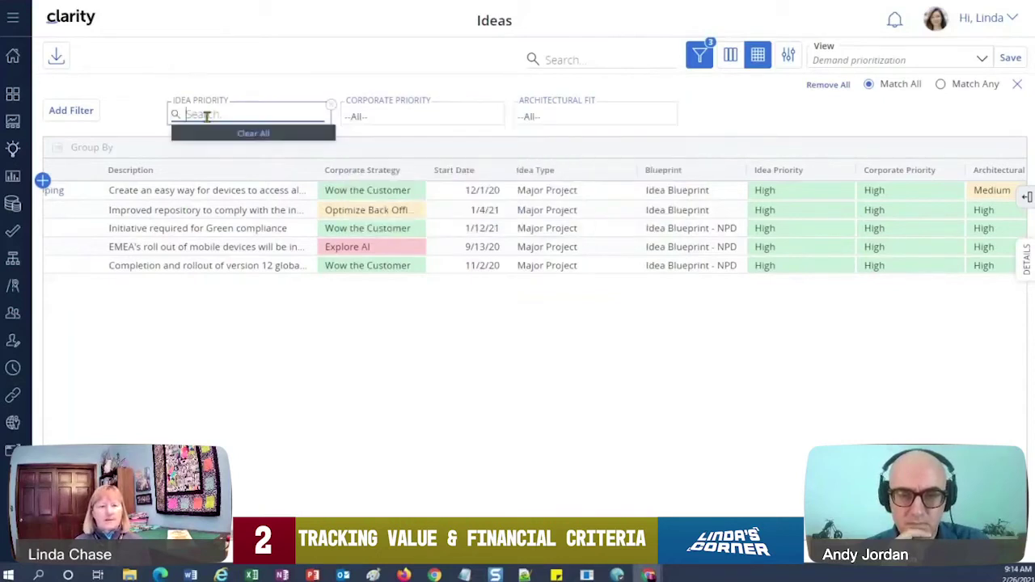
left_click(251, 134)
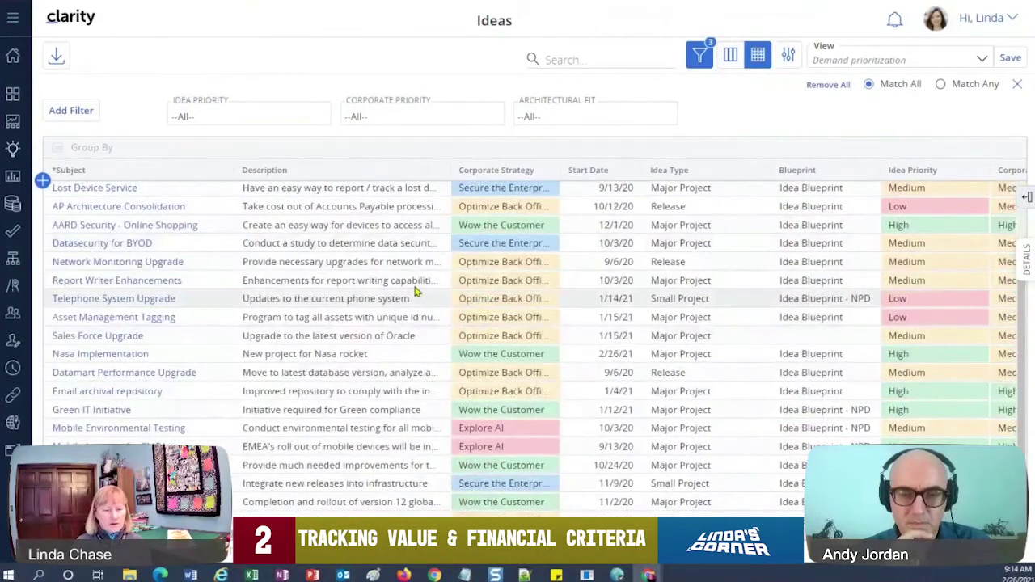
Step: Expand the business cases of Launch OD Version 14, examine the details of the Draft and Second Pass Business Cases, and close them
left_click(1028, 269)
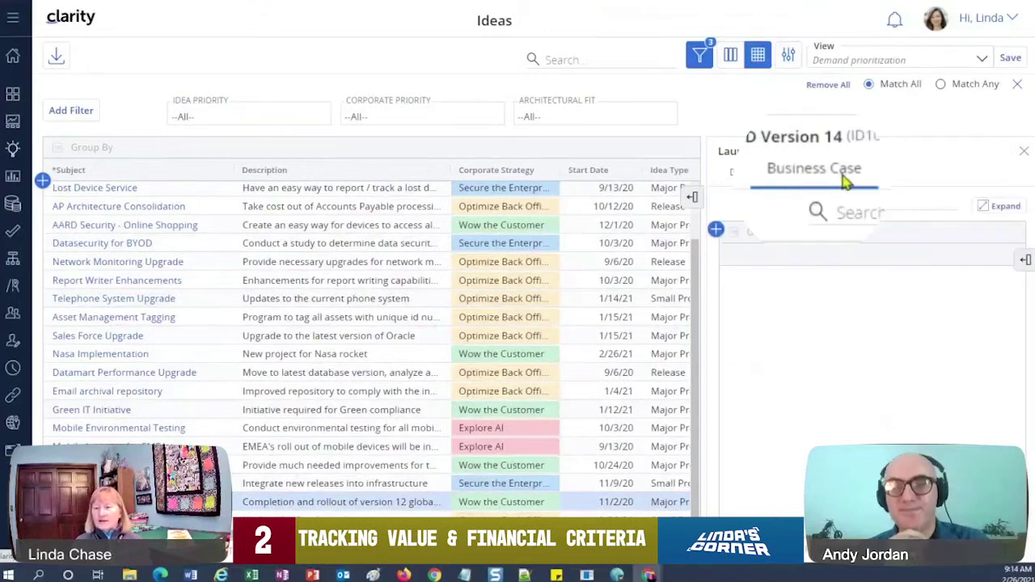
left_click(1001, 208)
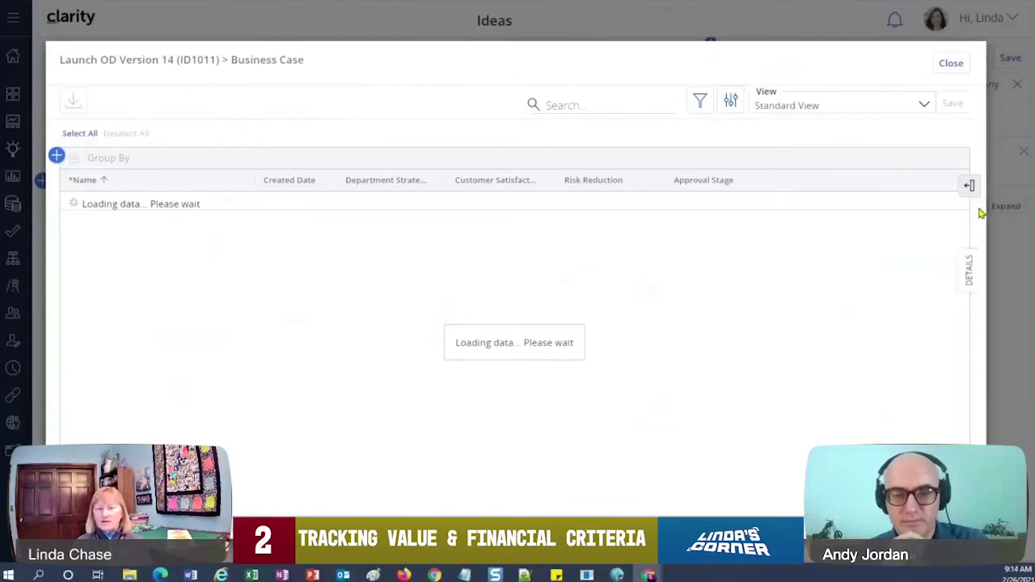
left_click(202, 208)
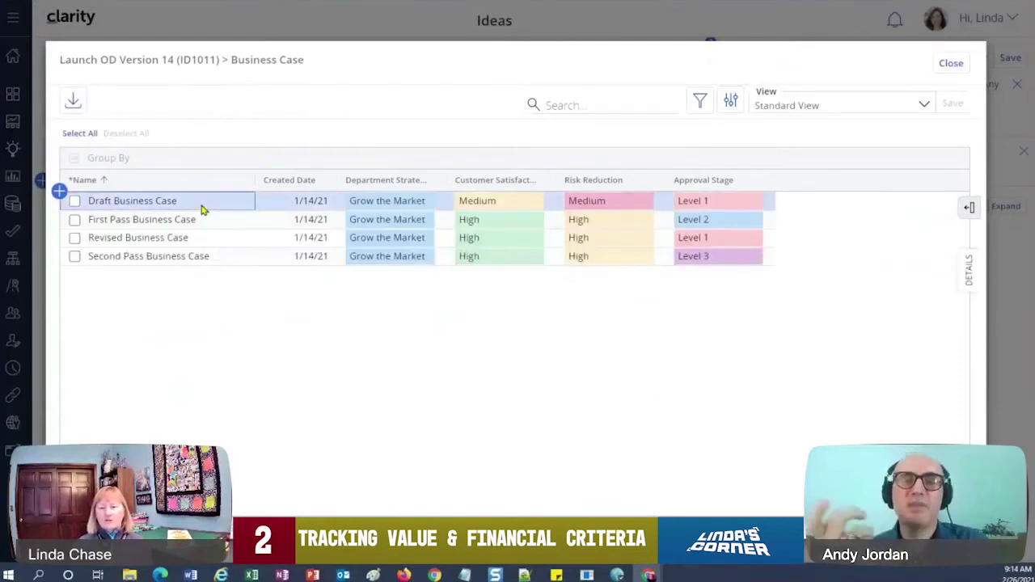
left_click(968, 273)
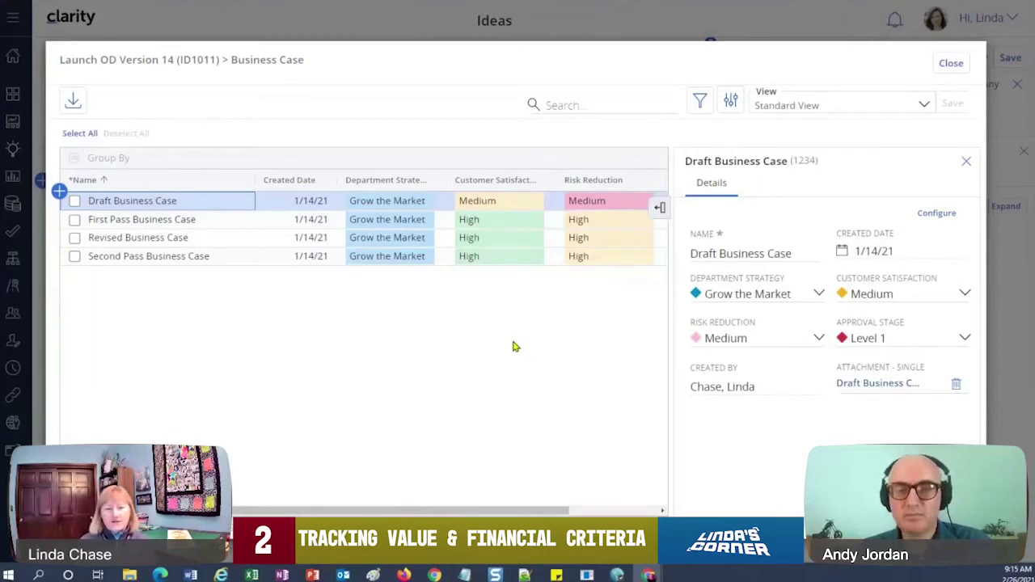
left_click(191, 256)
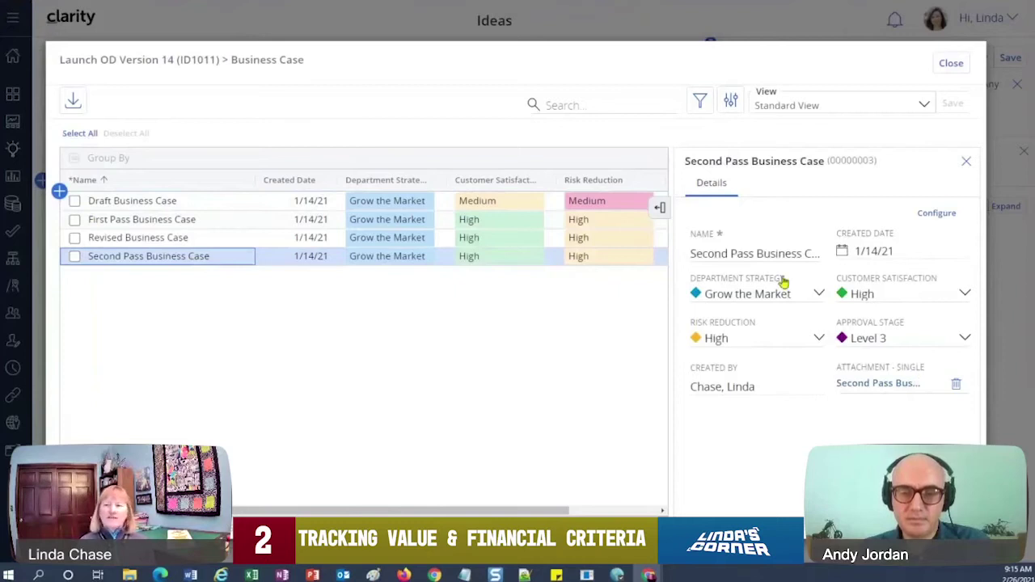
left_click(951, 65)
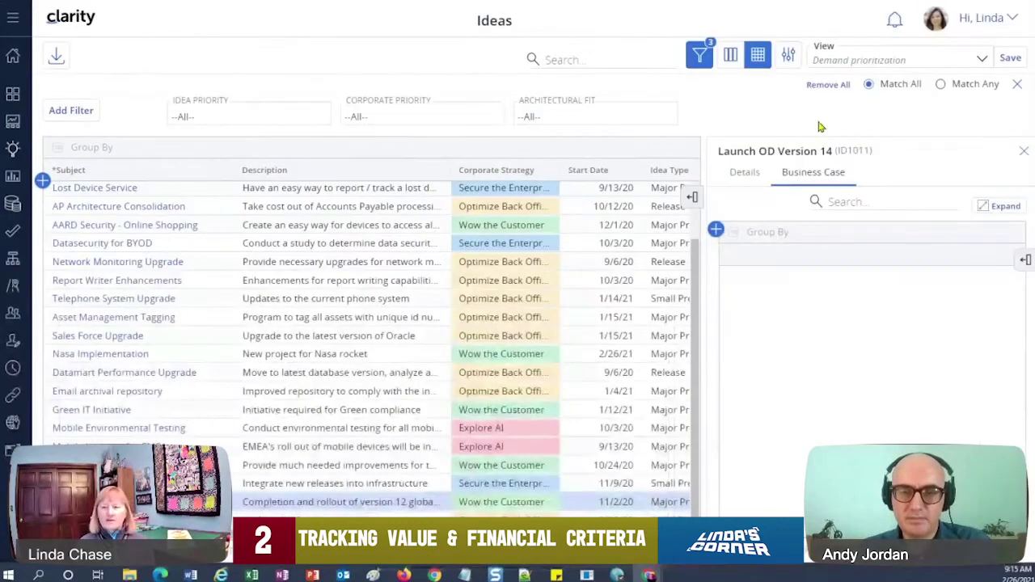
left_click(1023, 150)
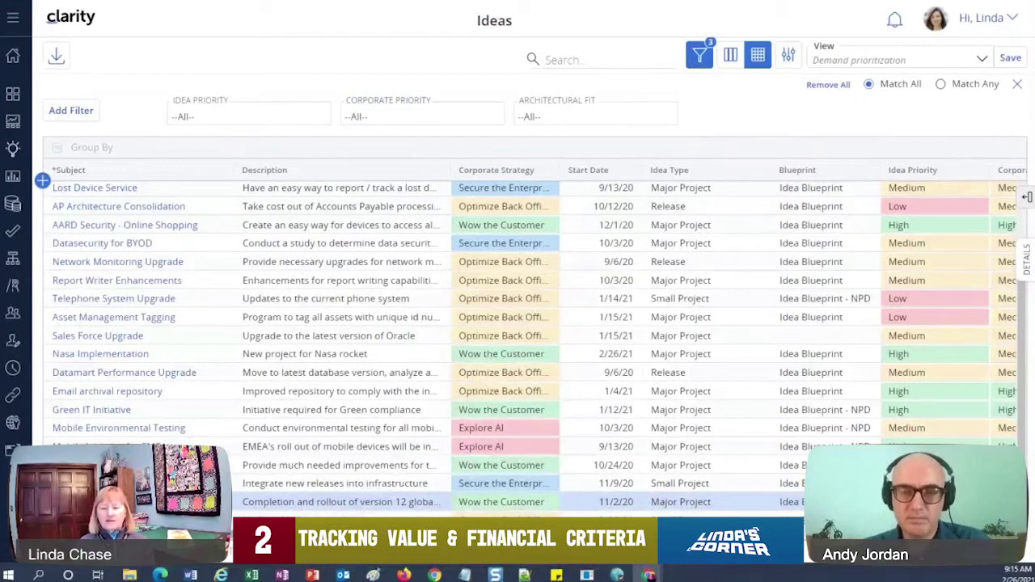
Step: Filter the ideas to Idea Priority High, Corporate Priority High, and Architectural Fit Medium or High
scroll(518, 340, "right", 5)
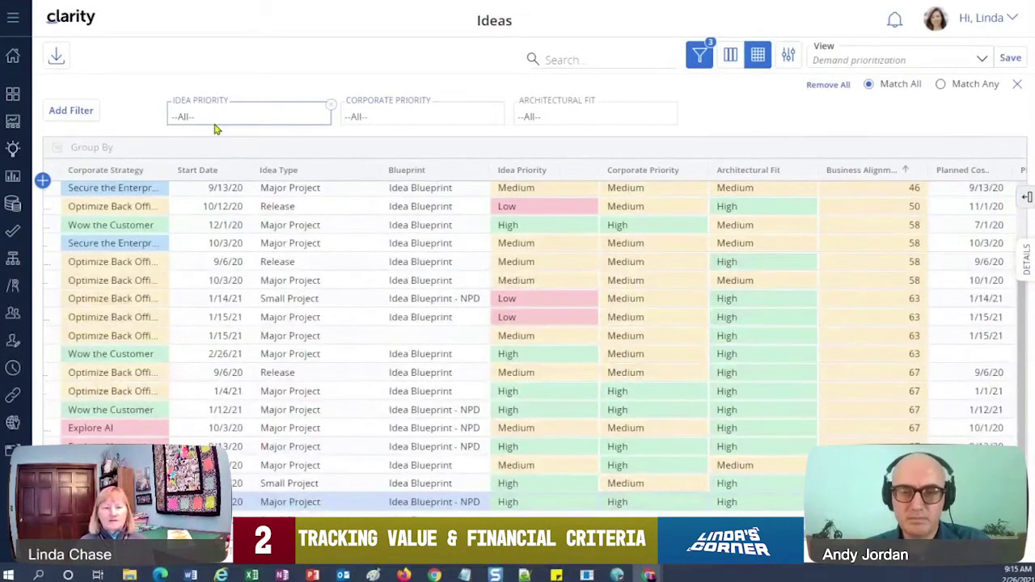
left_click(216, 130)
left_click(204, 151)
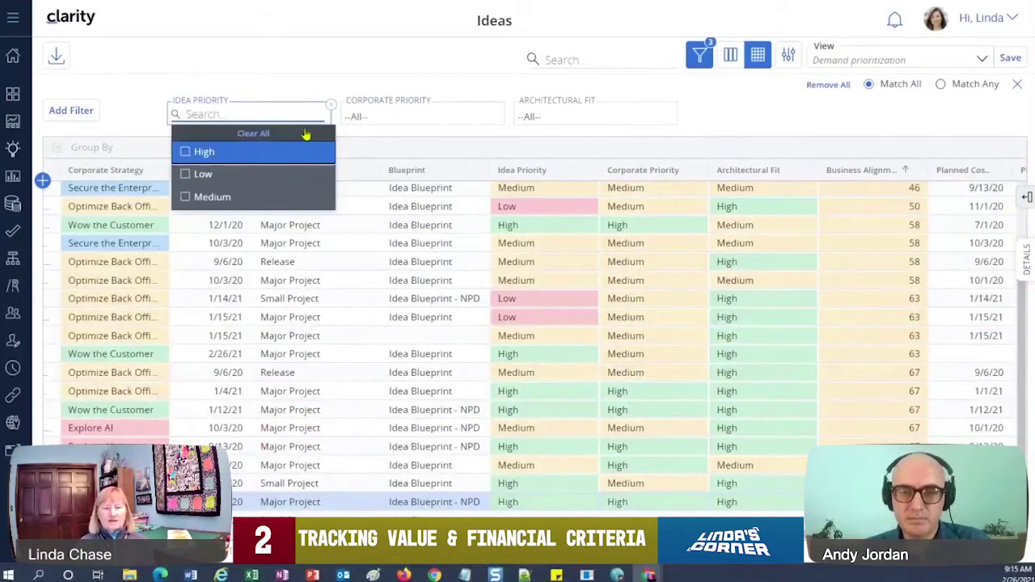
left_click(413, 123)
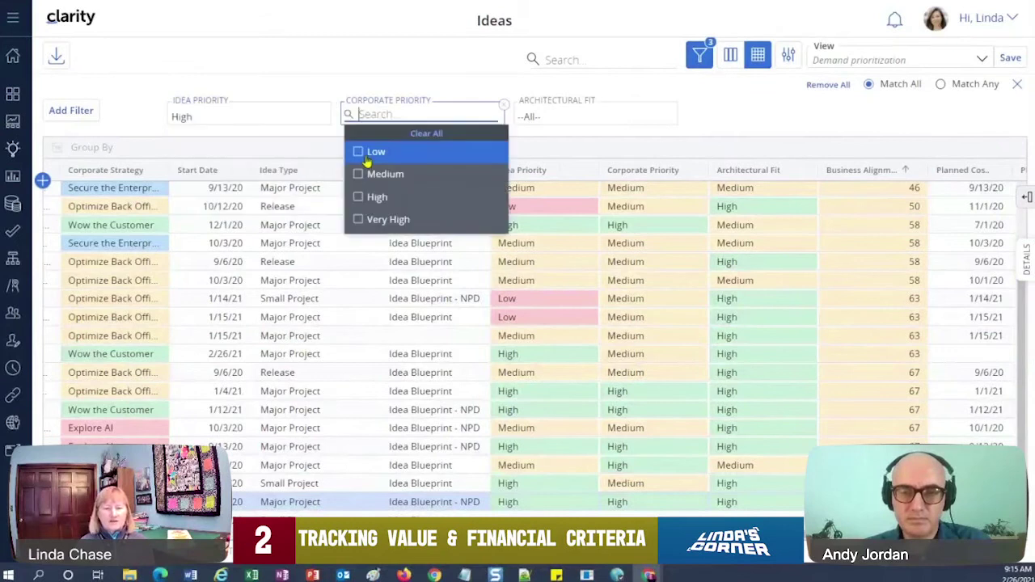
left_click(558, 114)
left_click(532, 174)
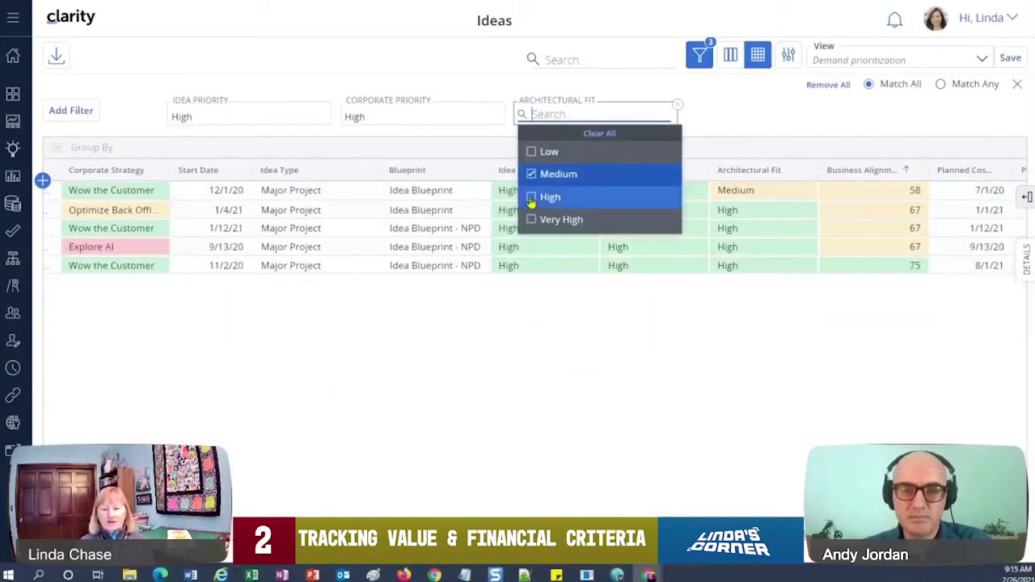
left_click(531, 197)
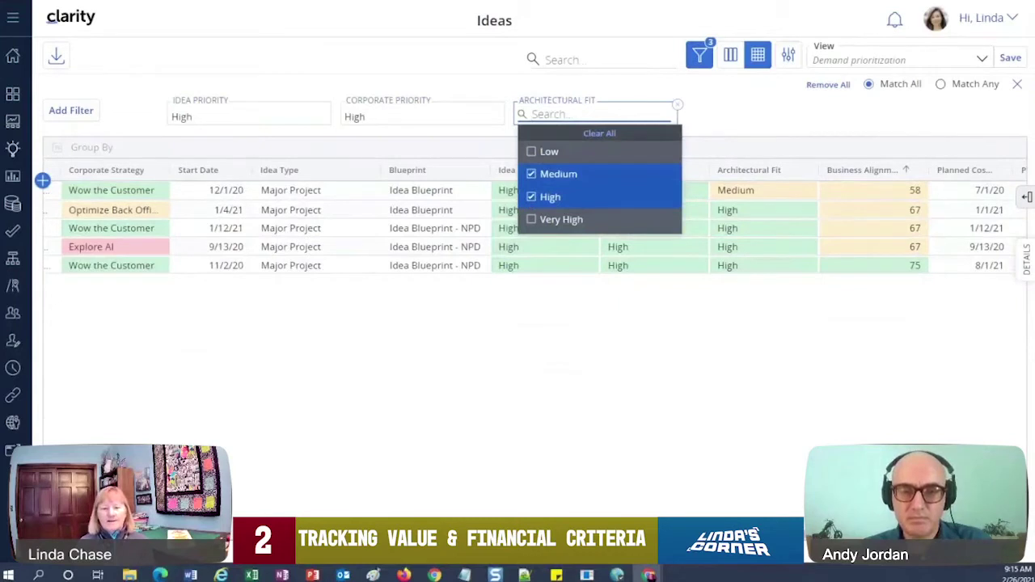
left_click(560, 472)
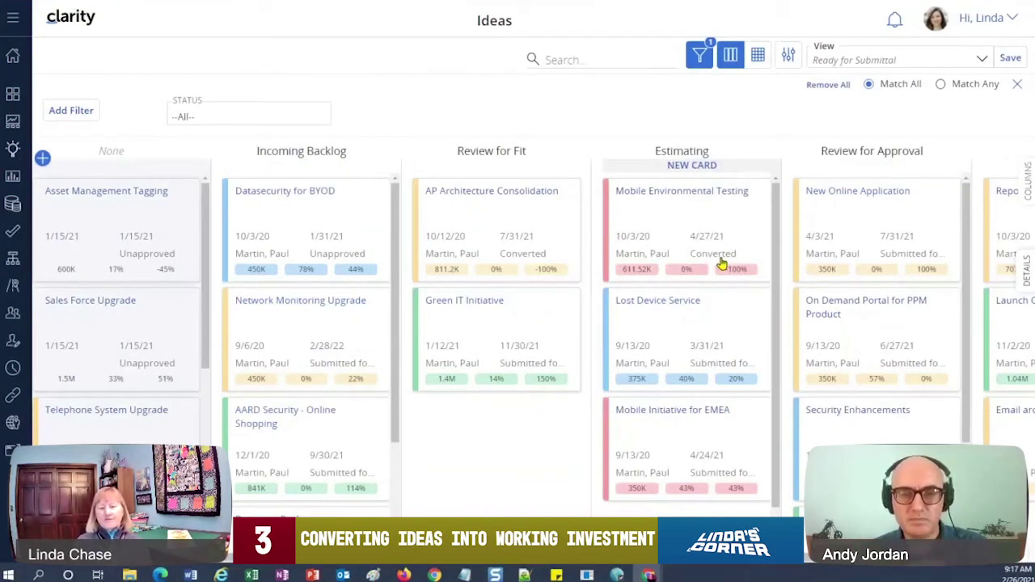
Step: Open the details of the Datasecurity for BYOD idea and try to set its status to Approved
left_click(385, 277)
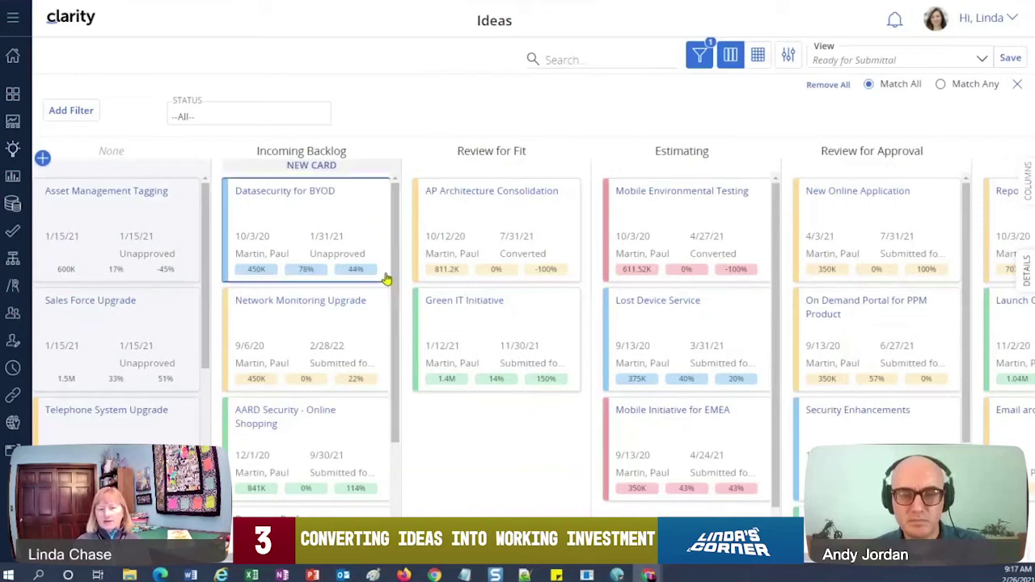
left_click(1026, 271)
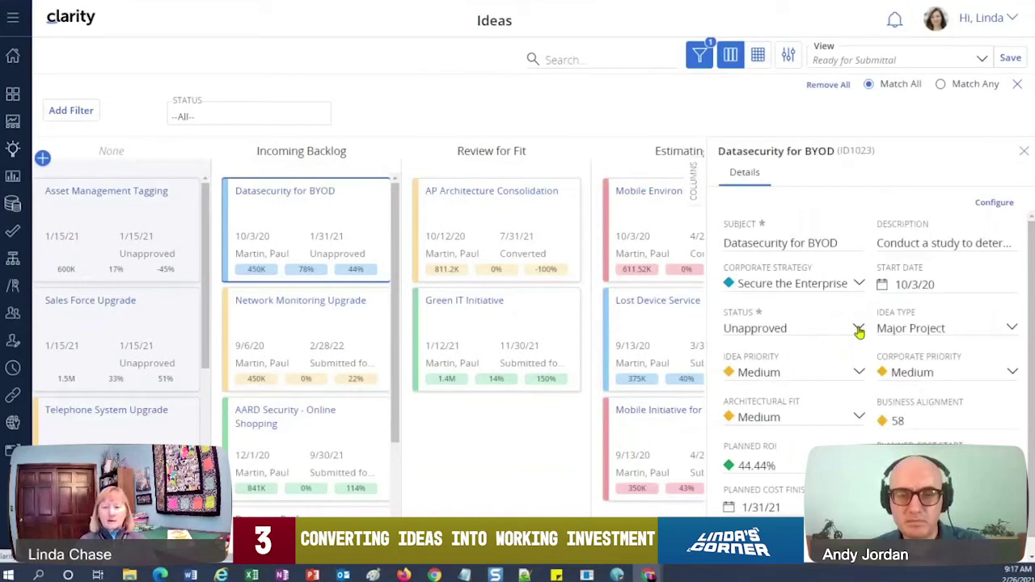
left_click(859, 330)
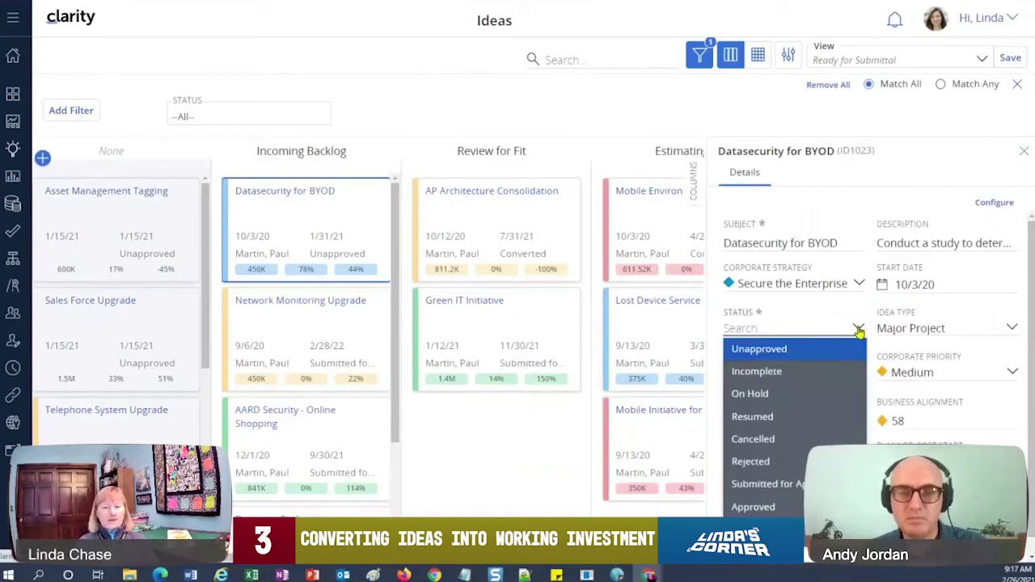
left_click(787, 502)
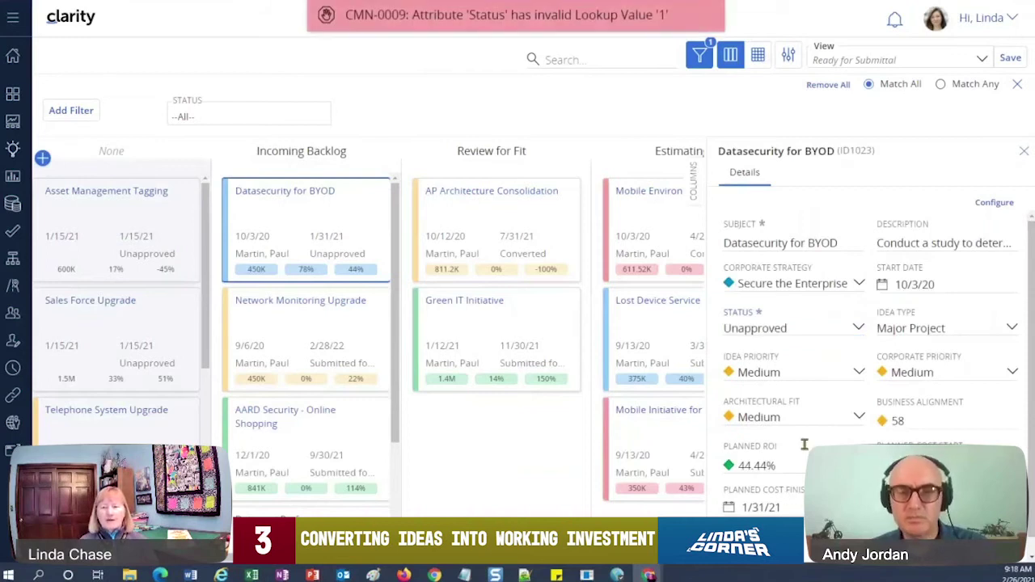
Step: Set the status of Datasecurity for BYOD to Submitted for Approval and close its details
left_click(857, 331)
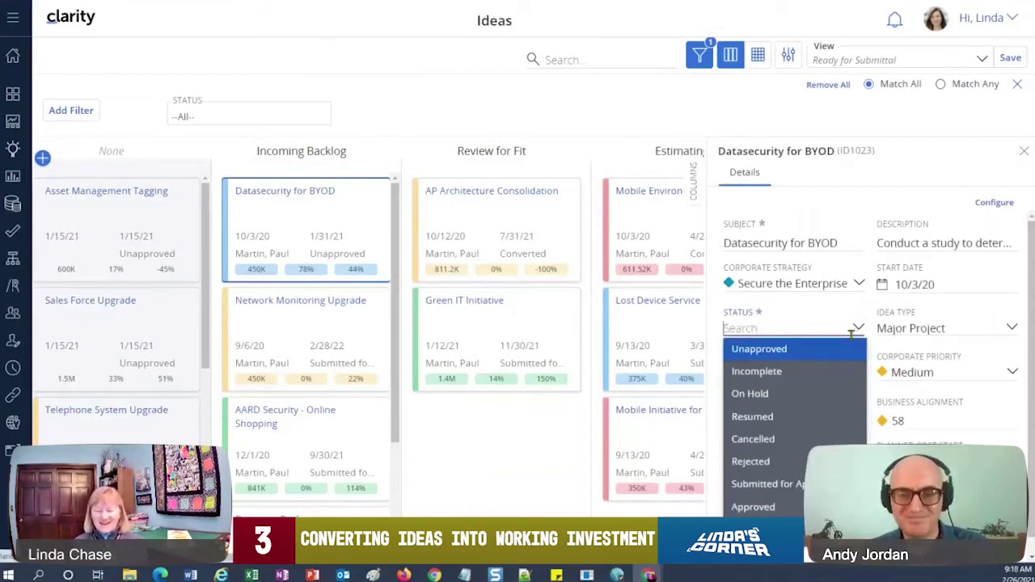
left_click(764, 484)
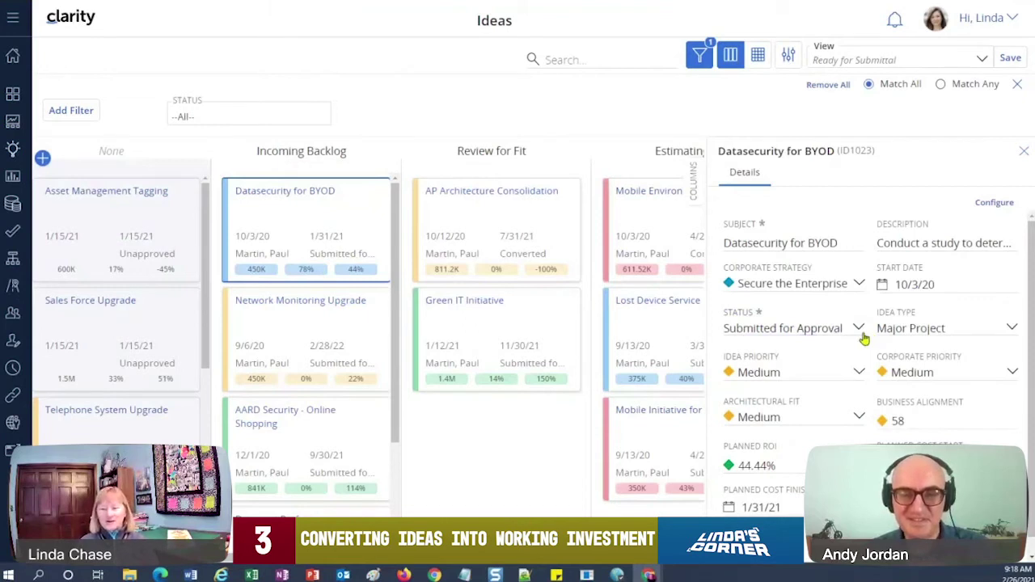
left_click(1024, 155)
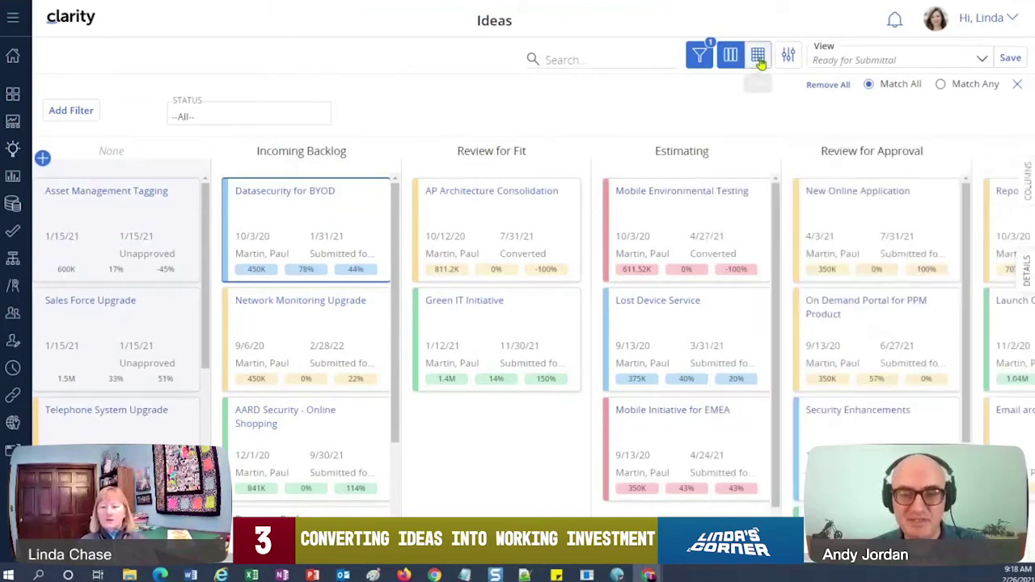
Step: Show the ideas as a grid sorted by Status in ascending order, and check the Green IT Initiative idea's conversion option
left_click(758, 59)
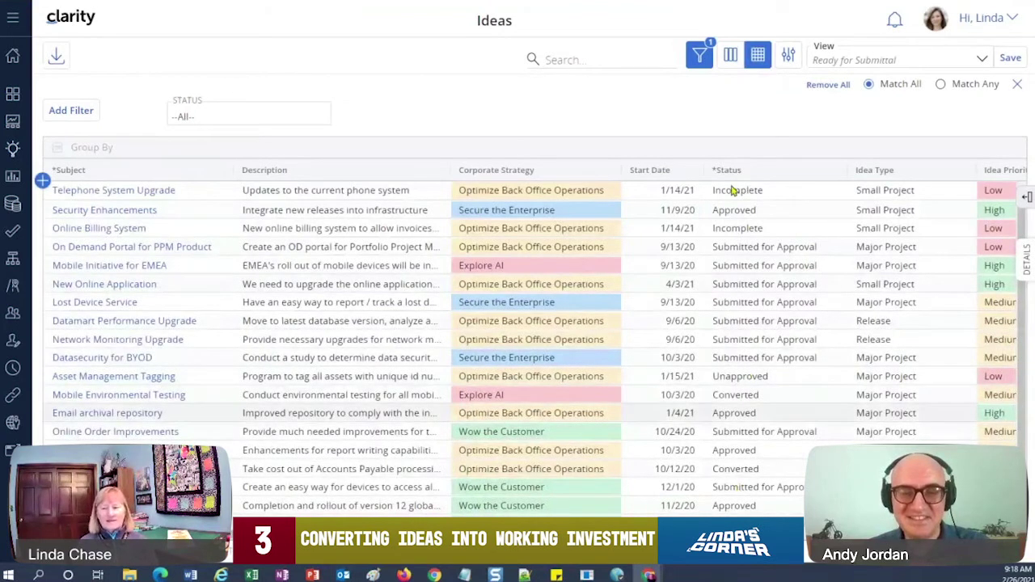
left_click(730, 172)
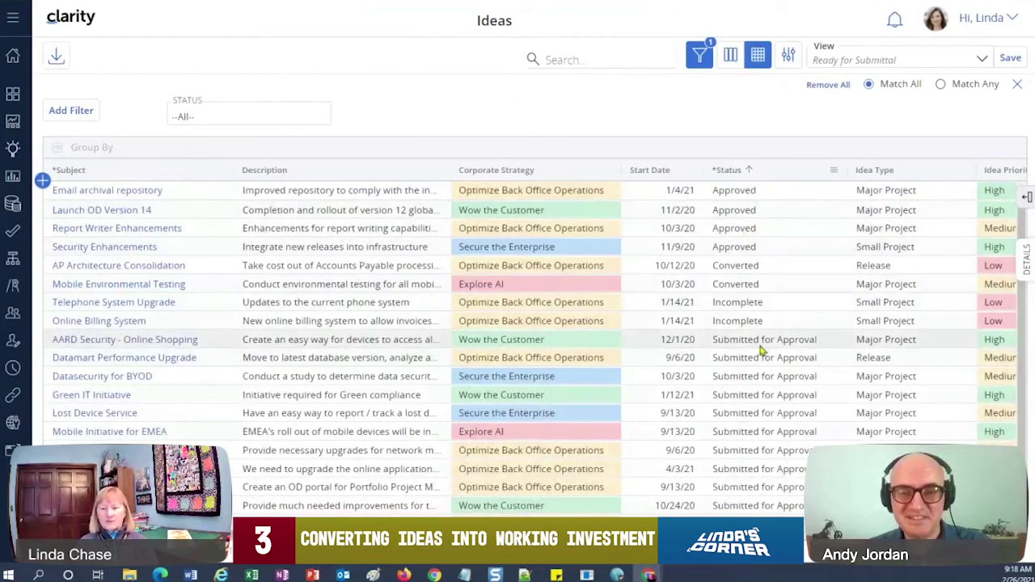
left_click(752, 400)
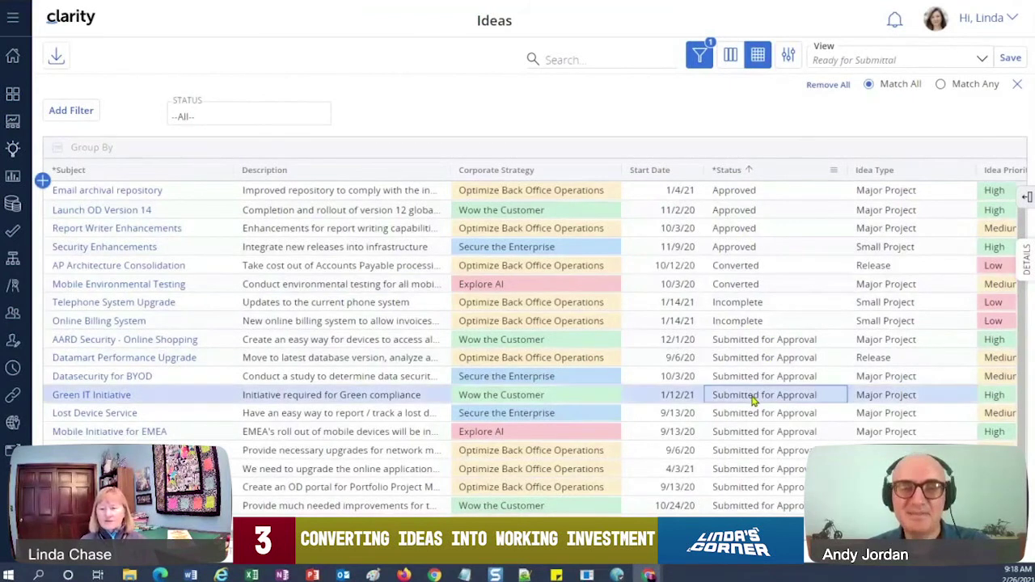
right_click(751, 399)
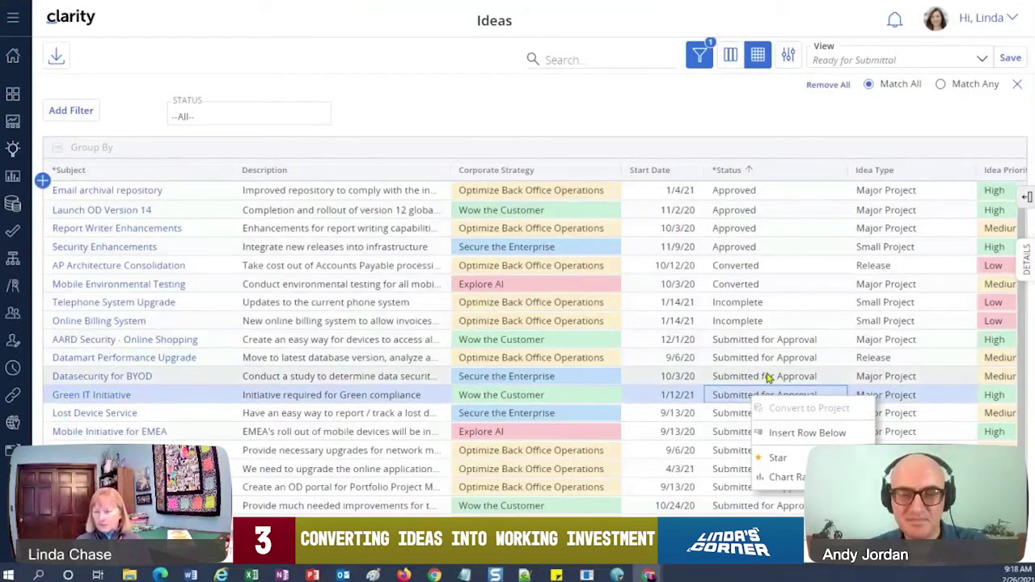
Step: Convert the Report Writer Enhancements idea to a project from the Major Project Template, copying its team and financials
left_click(750, 236)
right_click(751, 235)
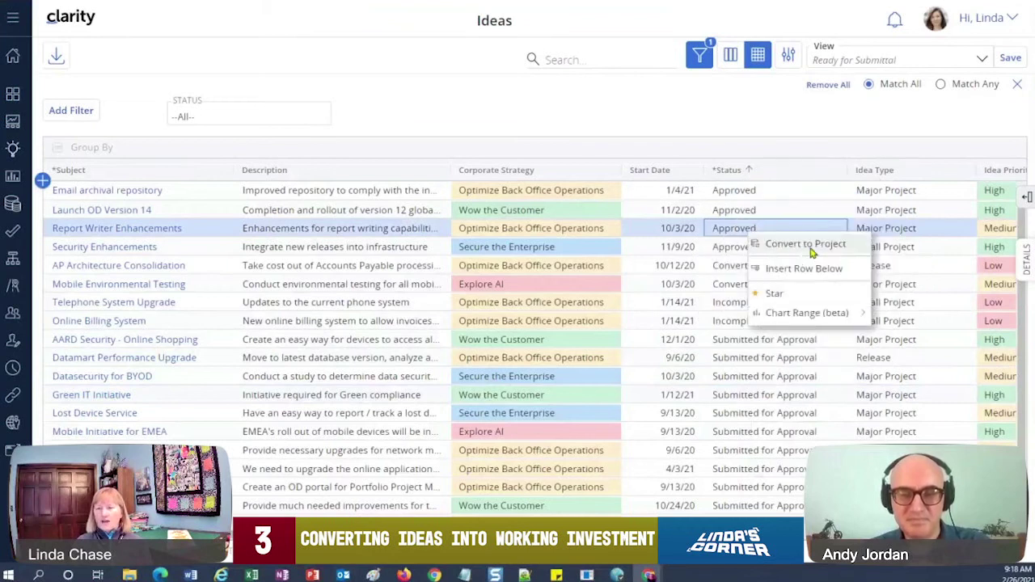
left_click(809, 244)
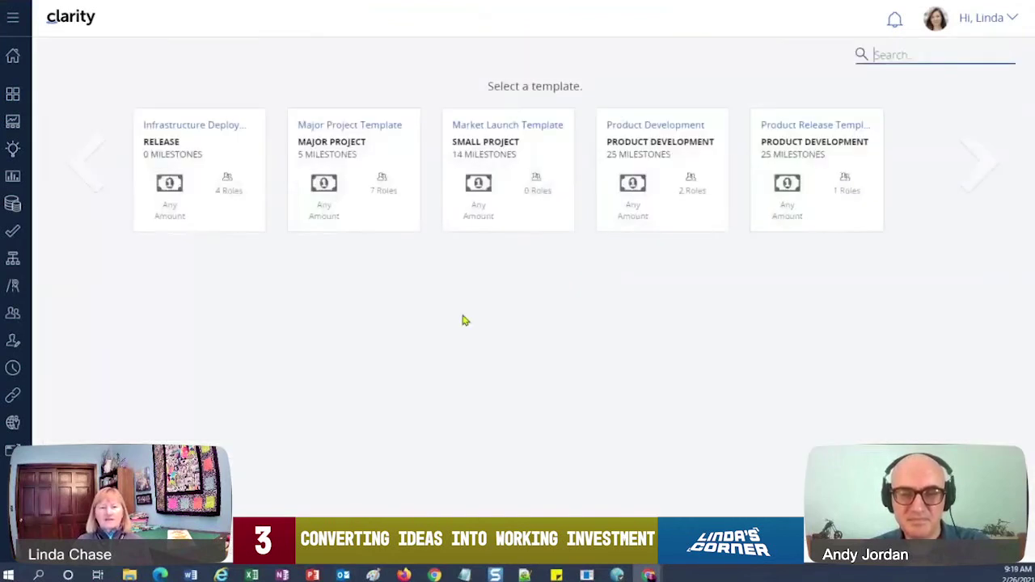
left_click(351, 132)
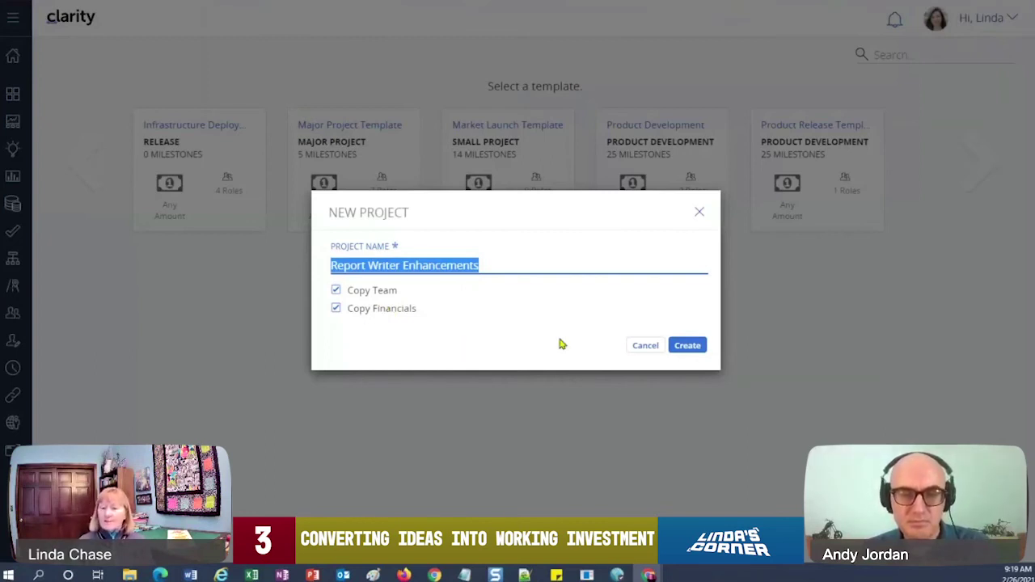
left_click(690, 350)
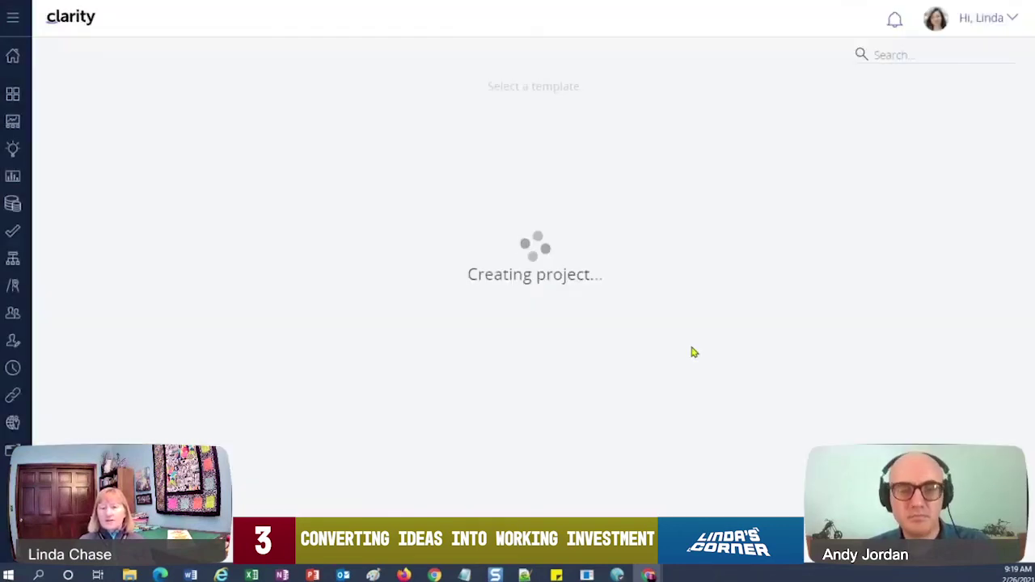